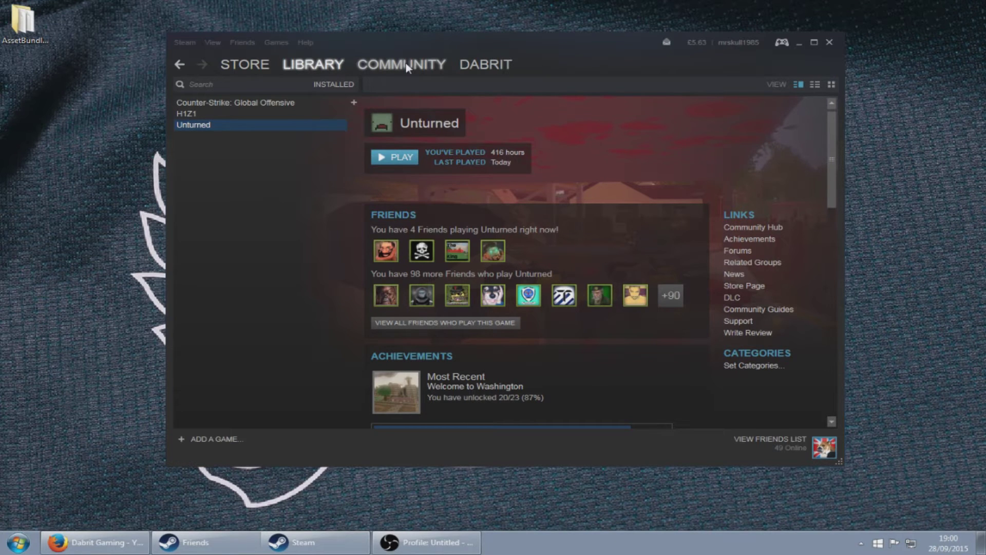
- Open Unturned's properties from the Steam Library and browse its local game files
{"action": "right_click", "coordinate": [209, 131]}
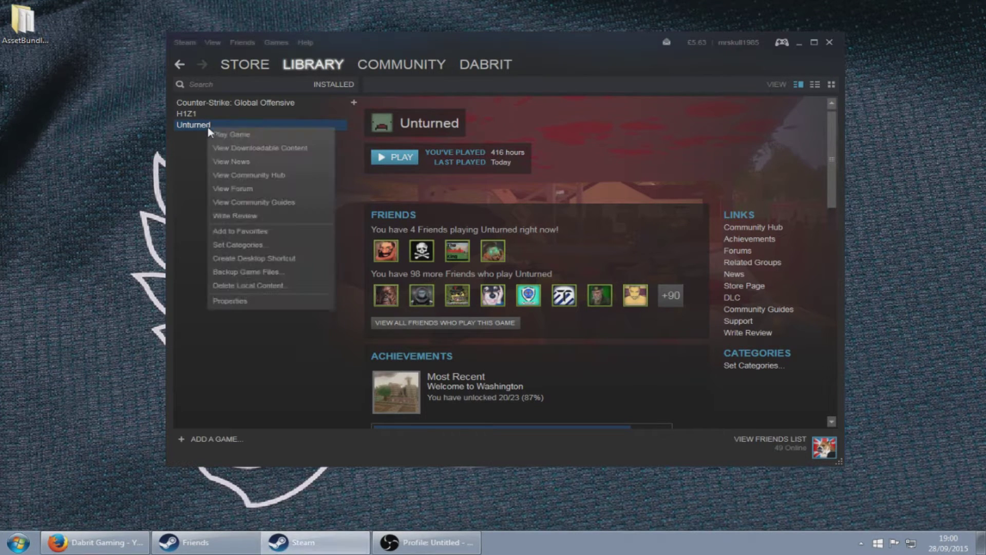
{"action": "left_click", "coordinate": [245, 149]}
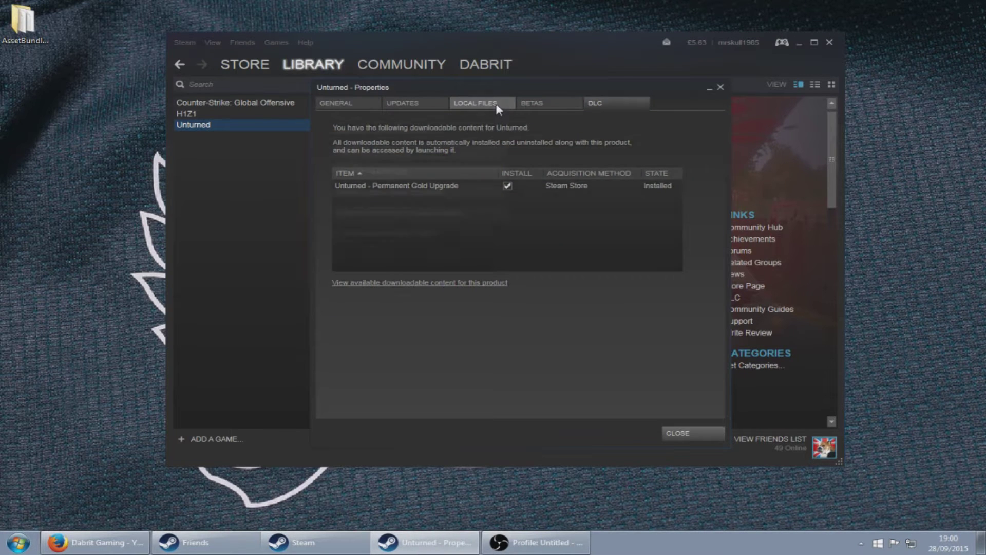
{"action": "left_click", "coordinate": [497, 104]}
- Navigate to Unturned's Bundles\Sources\Animation folder and select the Texture image
{"action": "left_click", "coordinate": [461, 151]}
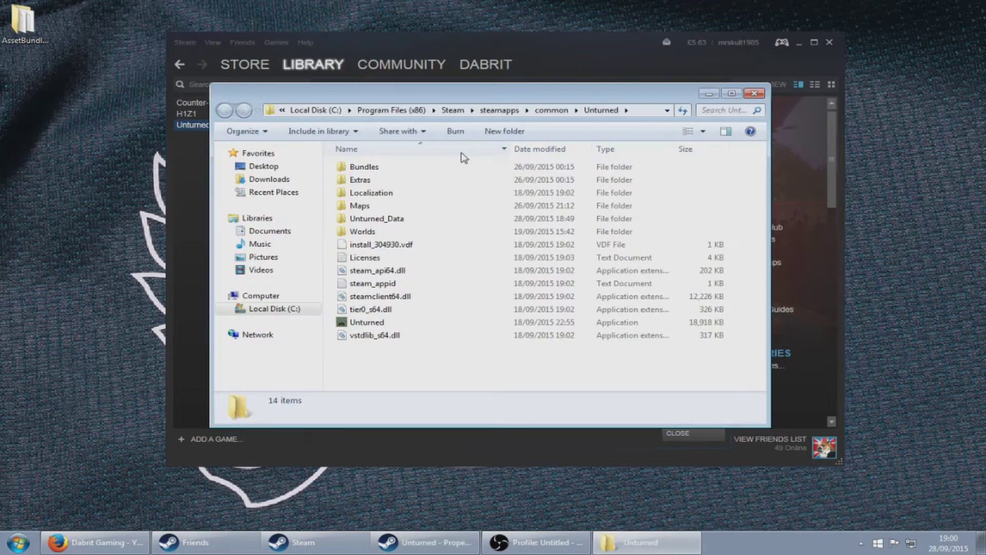
{"action": "double_click", "coordinate": [363, 168]}
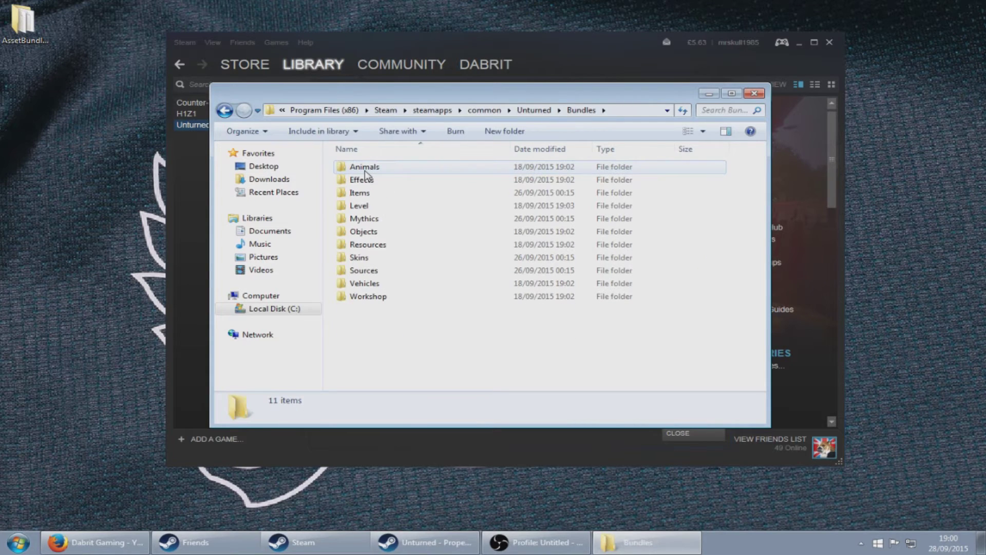
{"action": "left_click", "coordinate": [425, 246]}
{"action": "double_click", "coordinate": [367, 270]}
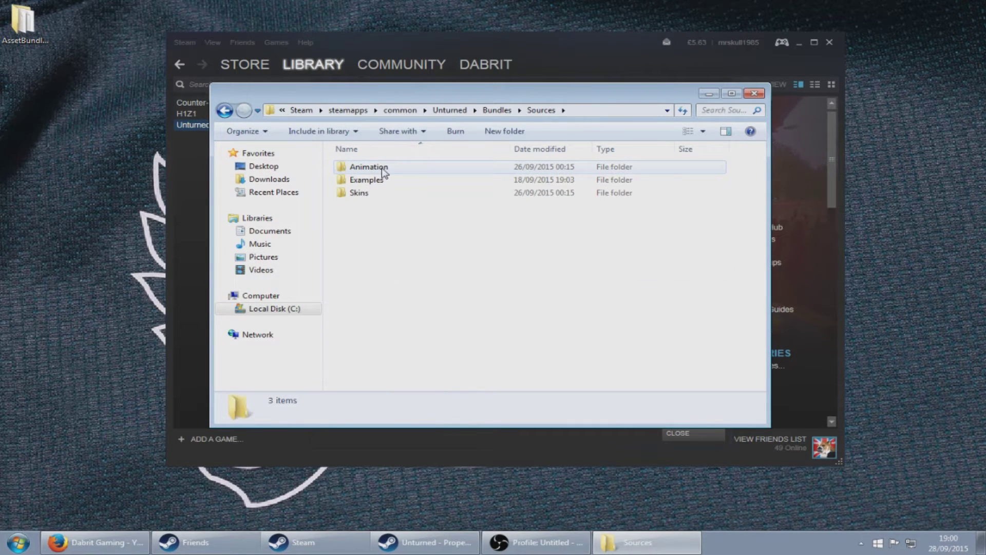
{"action": "double_click", "coordinate": [388, 170]}
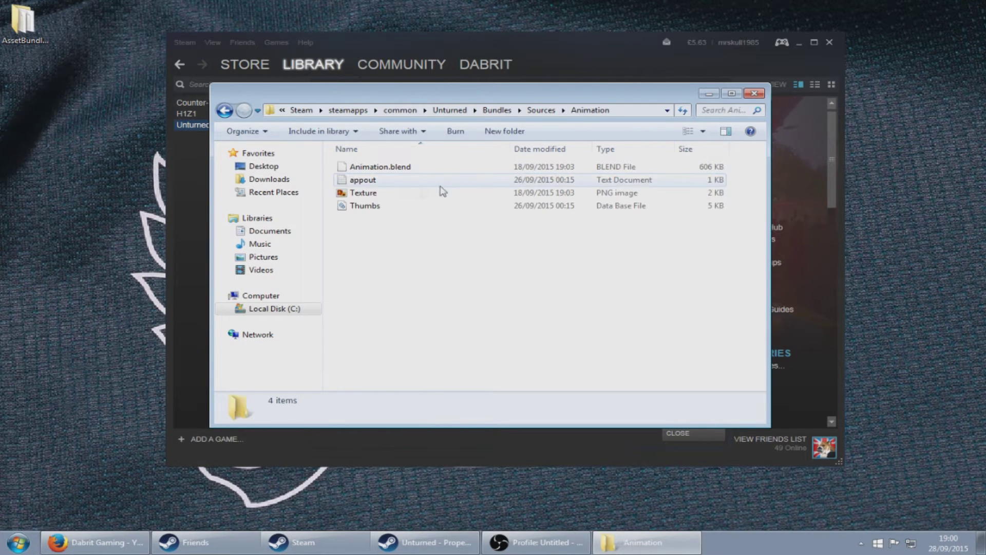
{"action": "left_click", "coordinate": [377, 196]}
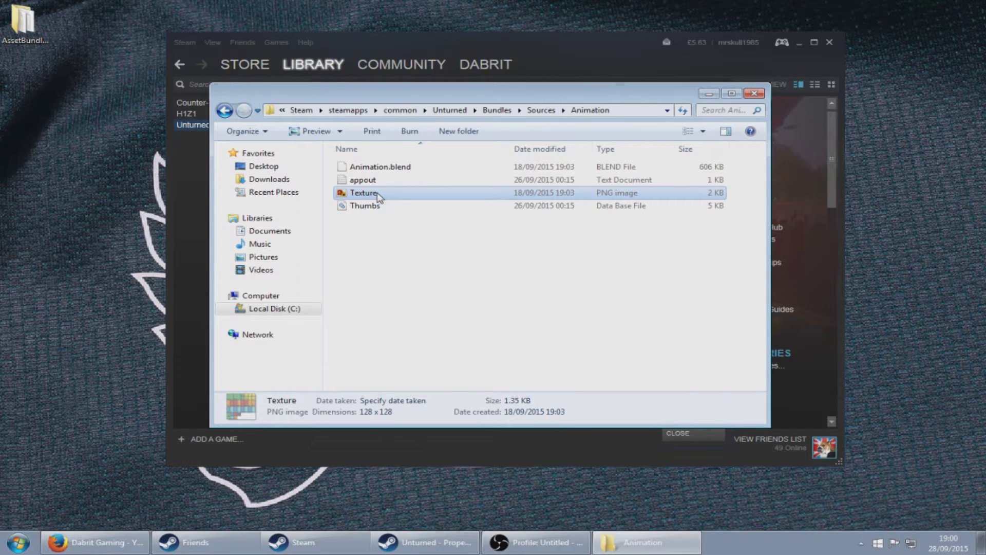
- Cut Texture.png onto the desktop and open it in Photoshop
{"action": "right_click", "coordinate": [377, 193]}
{"action": "left_click", "coordinate": [384, 408]}
{"action": "right_click", "coordinate": [2, 190]}
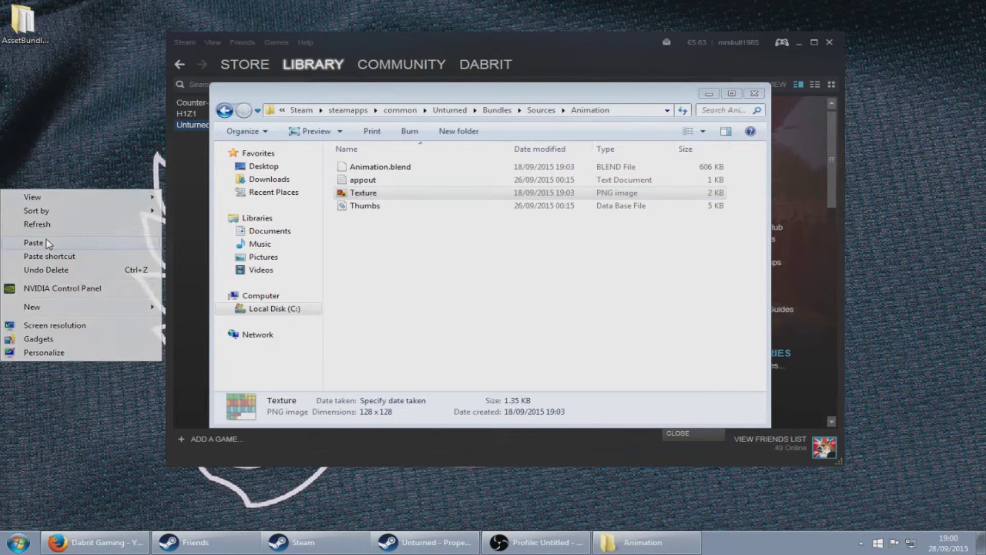
{"action": "left_click", "coordinate": [34, 242]}
{"action": "double_click", "coordinate": [25, 89]}
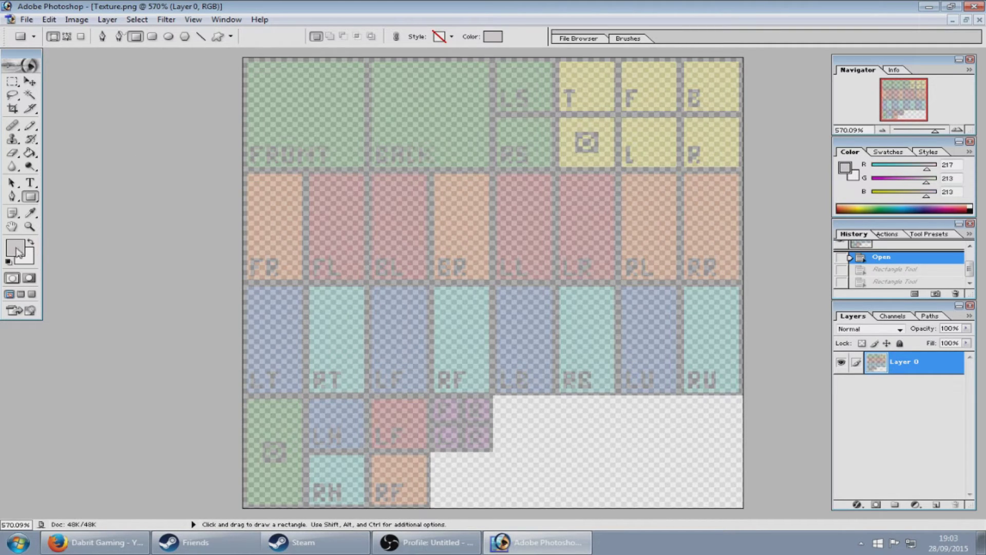
- Set the foreground colour to light grey 229,221,221
{"action": "left_click", "coordinate": [15, 248]}
{"action": "left_click", "coordinate": [339, 221]}
{"action": "left_click_drag", "start_coordinate": [339, 222], "coordinate": [340, 213]}
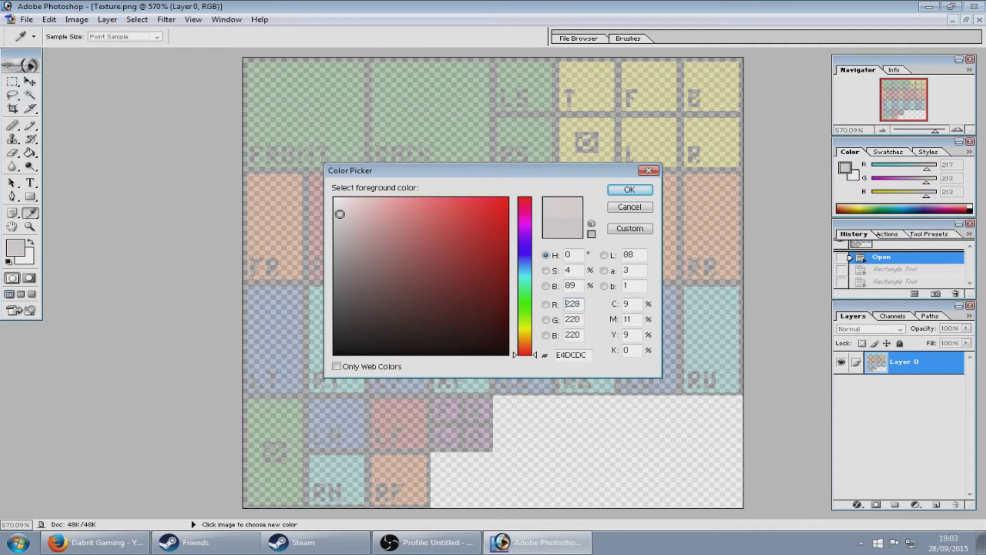
{"action": "left_click", "coordinate": [630, 190]}
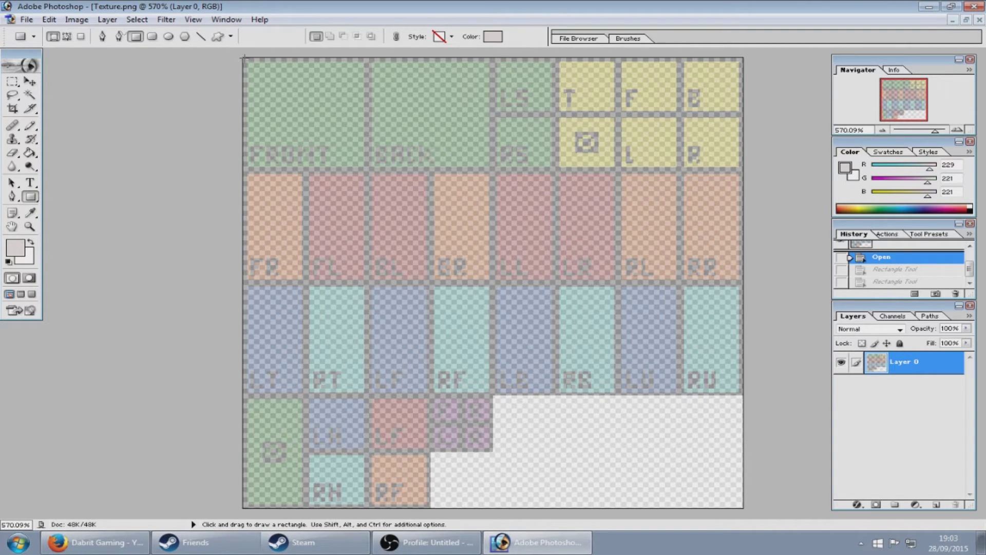
- Draw grey rectangles over the three top panels, the blue-teal row and the bottom-left panel
{"action": "left_click_drag", "start_coordinate": [244, 59], "coordinate": [367, 169]}
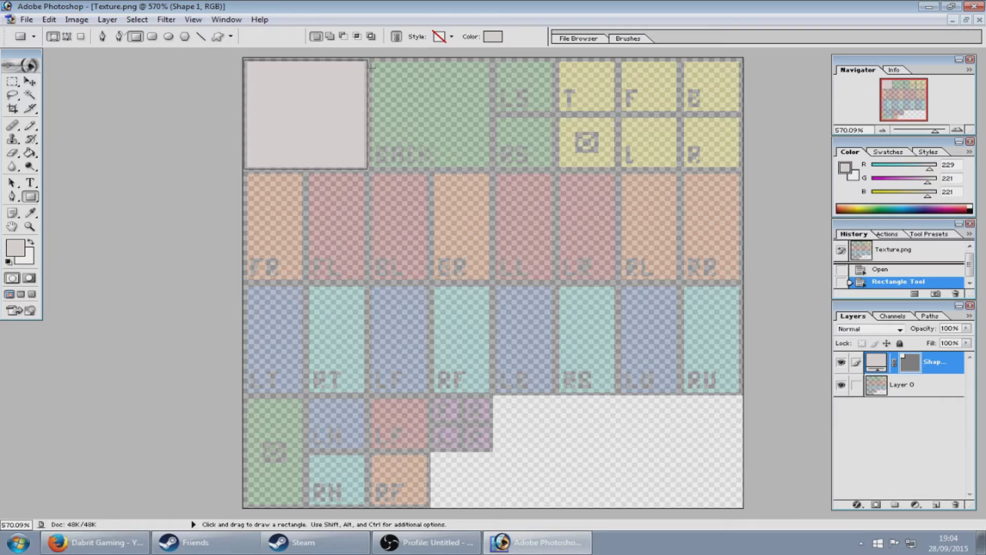
{"action": "left_click_drag", "start_coordinate": [368, 60], "coordinate": [491, 169]}
{"action": "left_click_drag", "start_coordinate": [493, 60], "coordinate": [553, 169]}
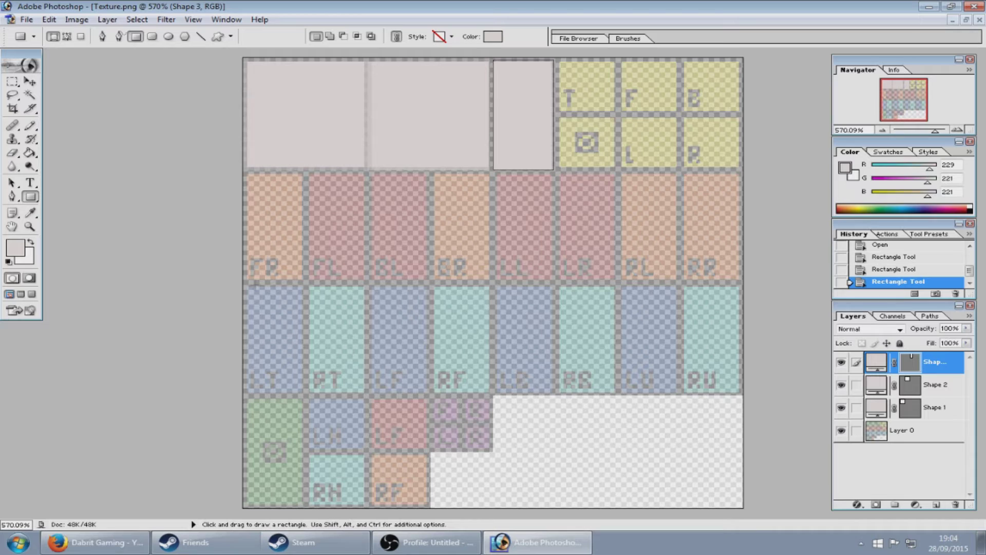
{"action": "left_click_drag", "start_coordinate": [248, 283], "coordinate": [743, 394]}
{"action": "mouse_move", "coordinate": [247, 395]}
{"action": "left_mouse_down"}
{"action": "mouse_move", "coordinate": [289, 409]}
{"action": "mouse_move", "coordinate": [310, 468]}
{"action": "mouse_move", "coordinate": [303, 509]}
{"action": "left_mouse_up"}
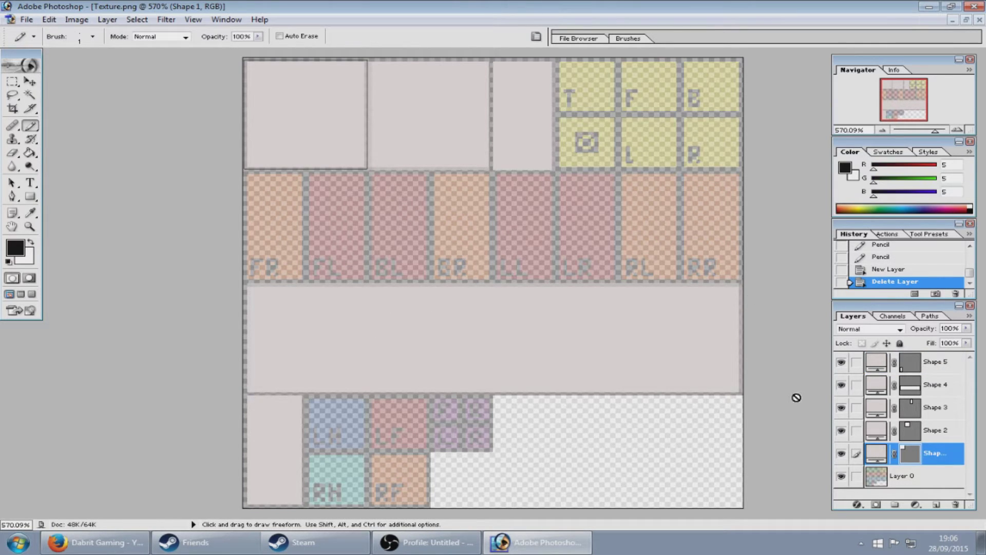
- On a new layer, pencil black eyebrows, nose, smirking mouth and pupils in the top-left panel
{"action": "left_click", "coordinate": [935, 505]}
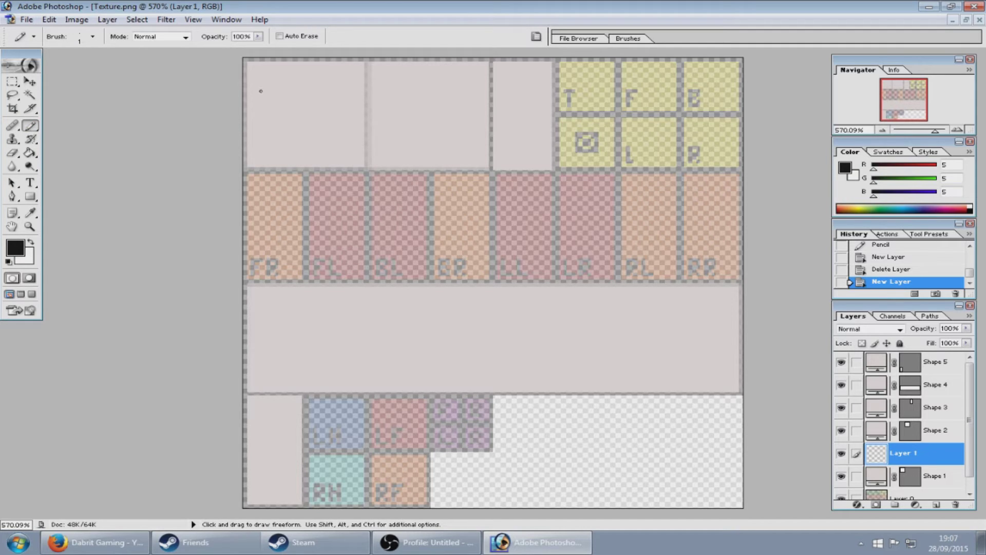
{"action": "mouse_move", "coordinate": [263, 90]}
{"action": "left_mouse_down"}
{"action": "mouse_move", "coordinate": [298, 90]}
{"action": "mouse_move", "coordinate": [305, 102]}
{"action": "mouse_move", "coordinate": [296, 123]}
{"action": "mouse_move", "coordinate": [320, 125]}
{"action": "left_mouse_up"}
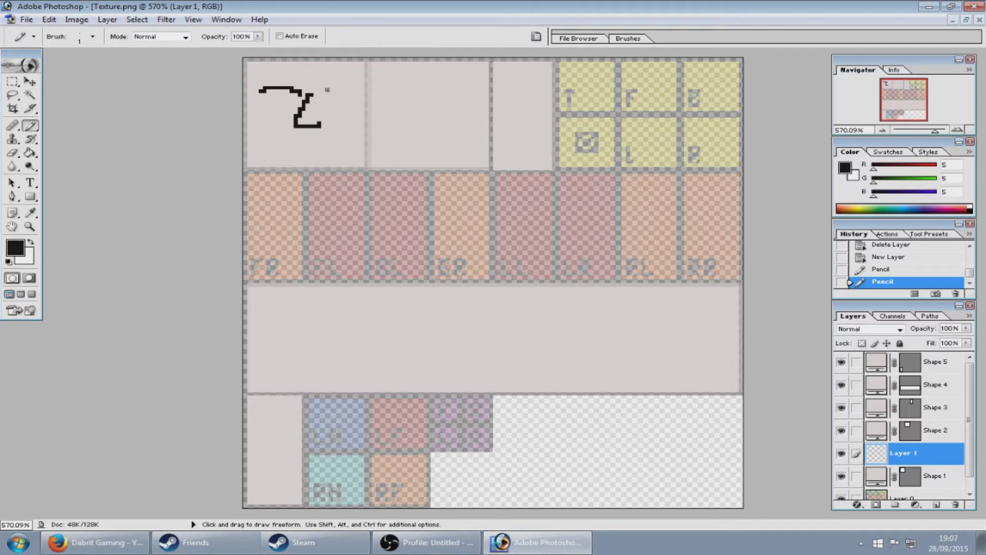
{"action": "left_click_drag", "start_coordinate": [322, 91], "coordinate": [356, 92]}
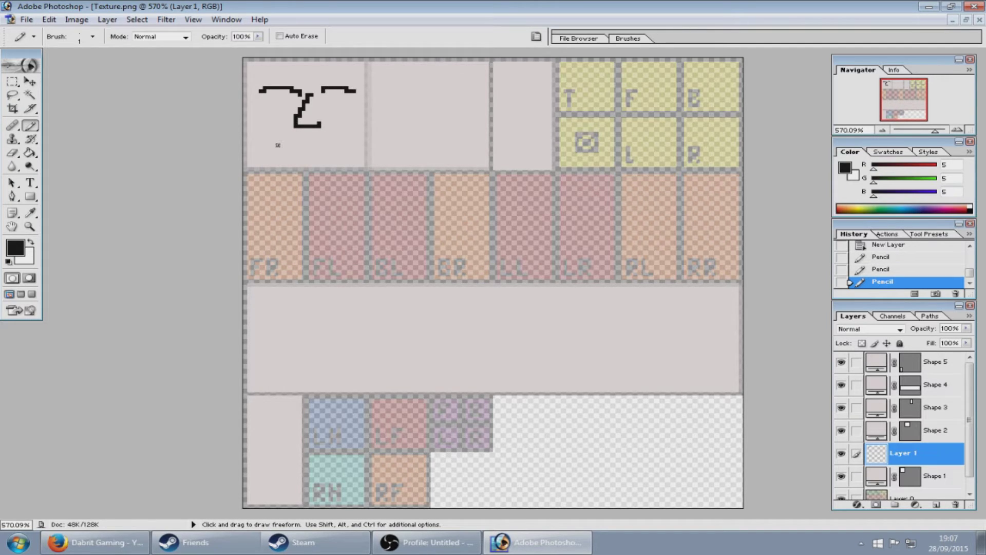
{"action": "left_click_drag", "start_coordinate": [273, 144], "coordinate": [345, 140]}
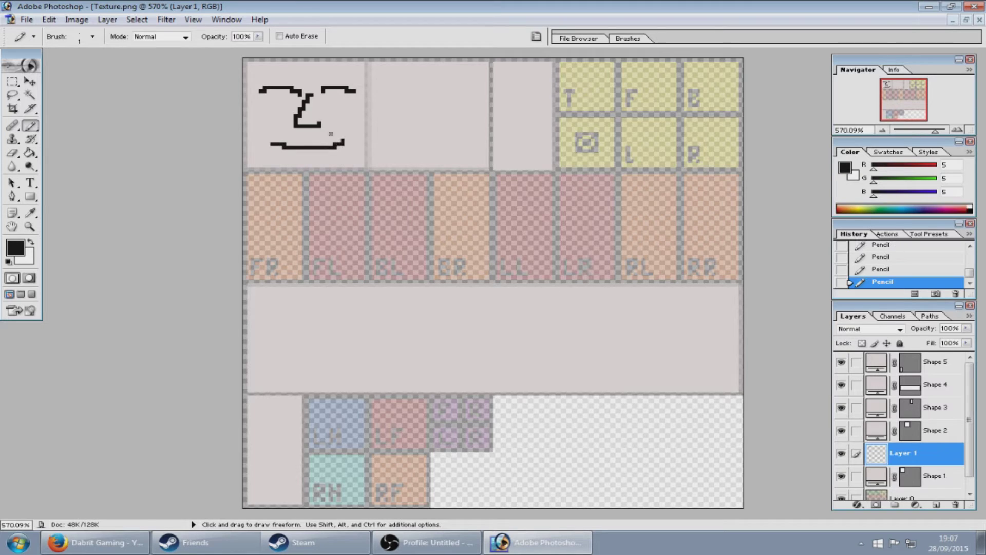
{"action": "mouse_move", "coordinate": [331, 100]}
{"action": "left_mouse_down"}
{"action": "mouse_move", "coordinate": [344, 99]}
{"action": "mouse_move", "coordinate": [278, 99]}
{"action": "left_mouse_up"}
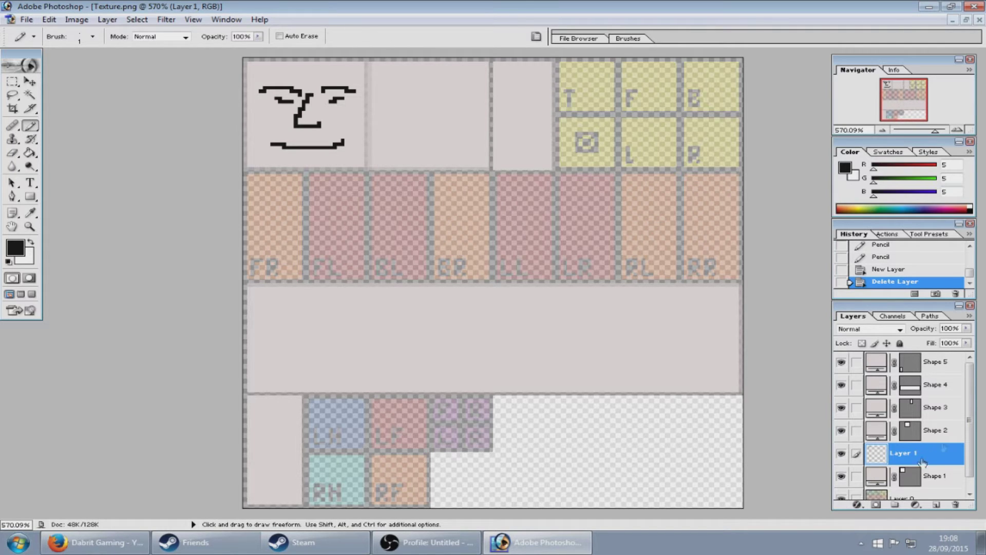
- Hide the coloured template Layer 0 and begin a Save As in PNG format
{"action": "left_click", "coordinate": [969, 494]}
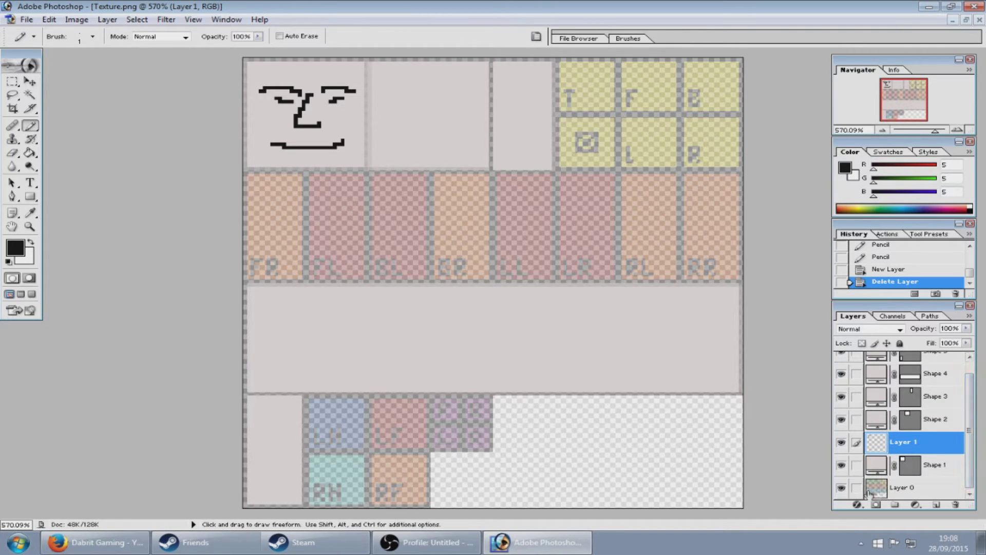
{"action": "left_click", "coordinate": [841, 488]}
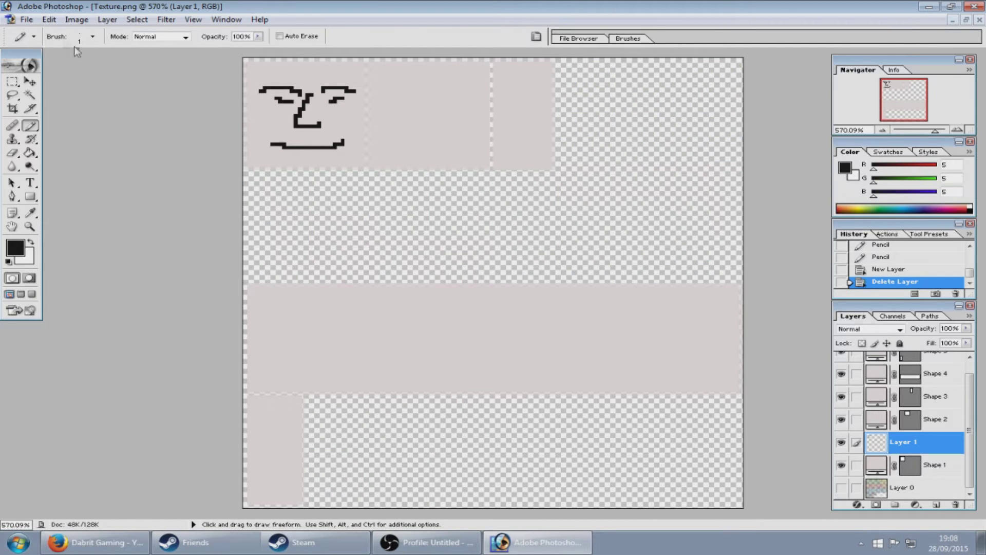
{"action": "left_click", "coordinate": [26, 20]}
{"action": "left_click", "coordinate": [70, 133]}
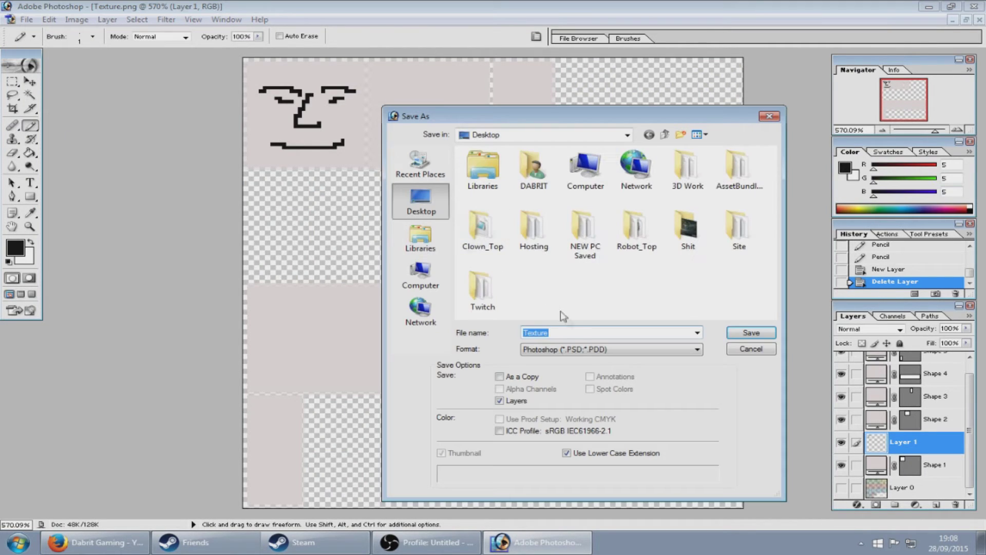
{"action": "left_click", "coordinate": [602, 351]}
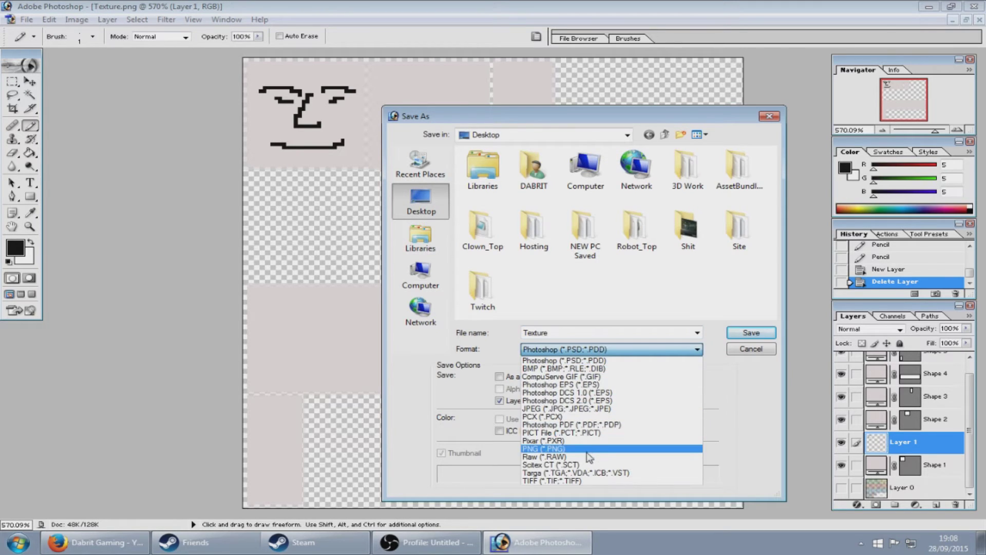
{"action": "left_click", "coordinate": [591, 441]}
- Save the texture to the desktop as ehes.png, accepting the PNG options
{"action": "left_click_drag", "start_coordinate": [595, 335], "coordinate": [522, 335]}
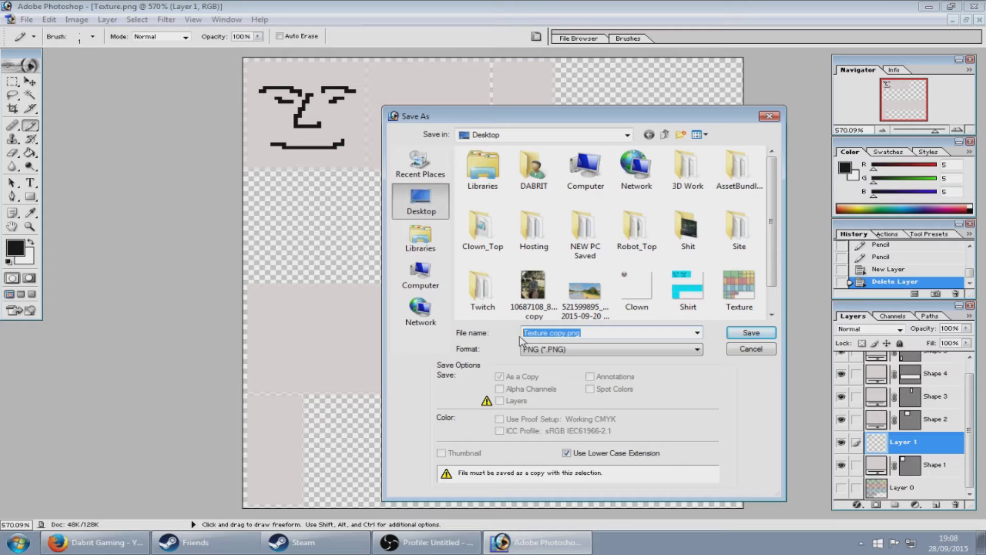
{"action": "type", "text": "ehes"}
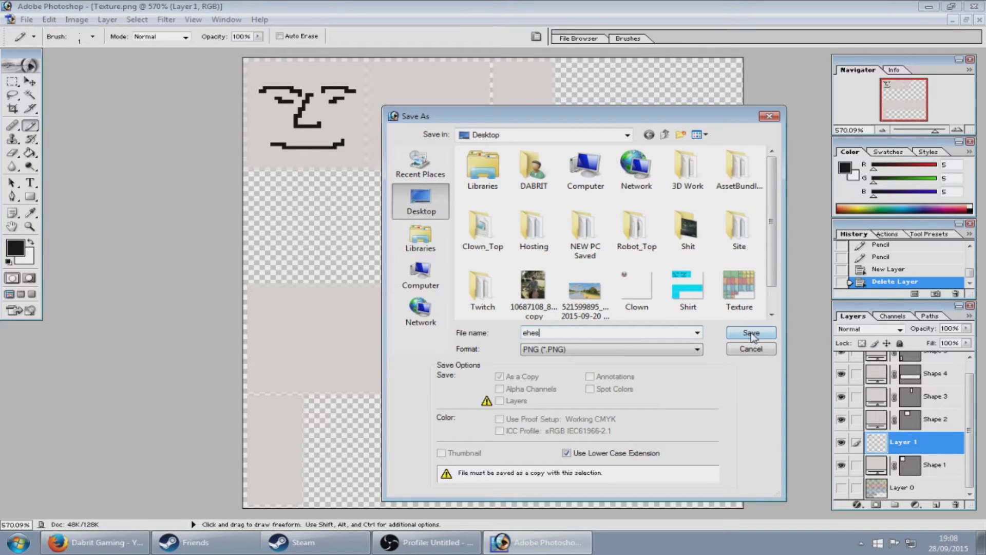
{"action": "left_click", "coordinate": [751, 333]}
{"action": "left_click", "coordinate": [553, 264]}
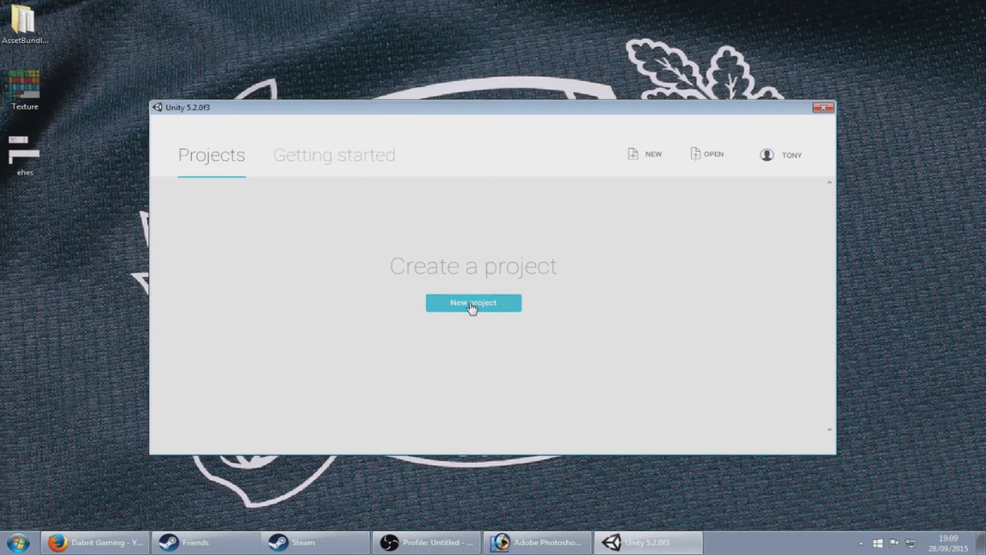
- Create a new 3D Unity project called Shirts in Documents
{"action": "left_click", "coordinate": [473, 306]}
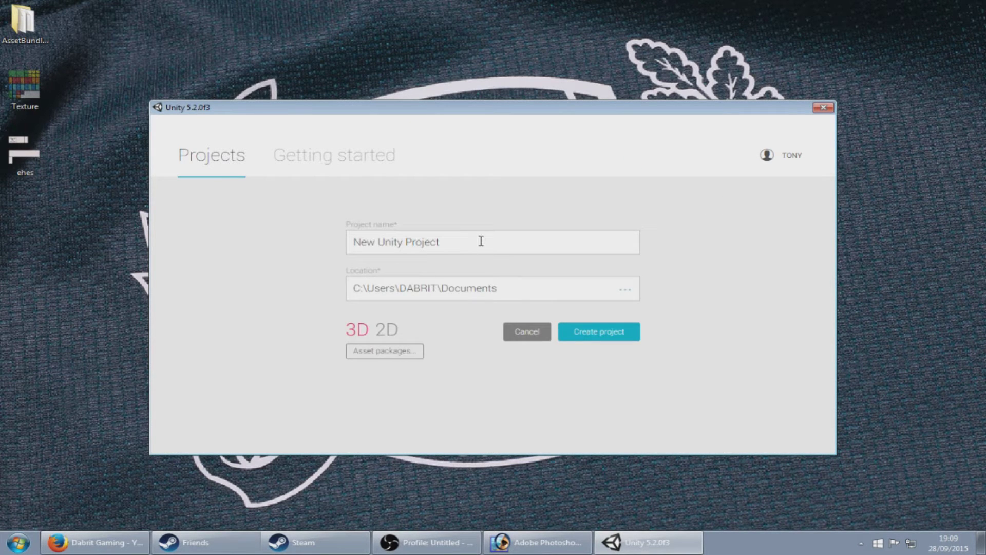
{"action": "left_click", "coordinate": [519, 242]}
{"action": "triple_click", "coordinate": [531, 241]}
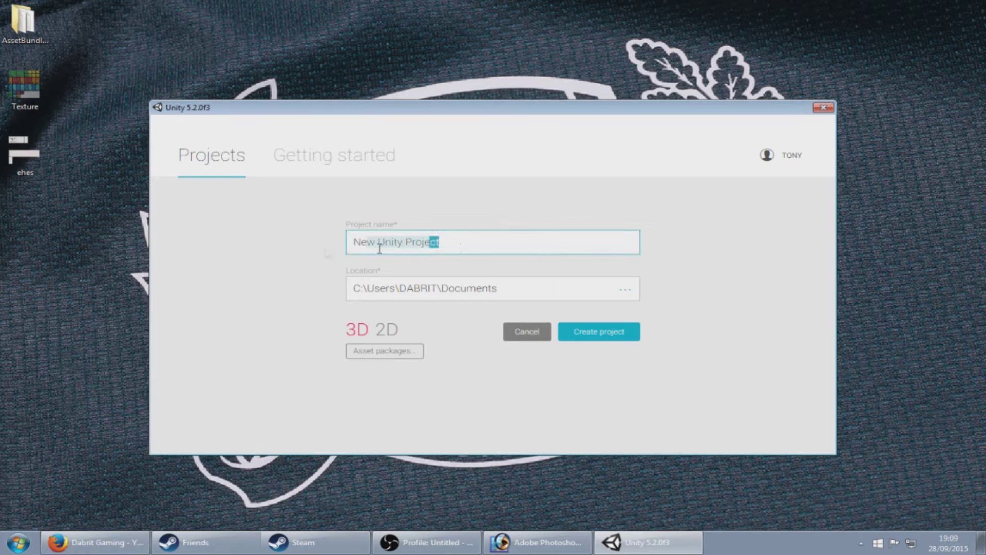
{"action": "type", "text": "S"}
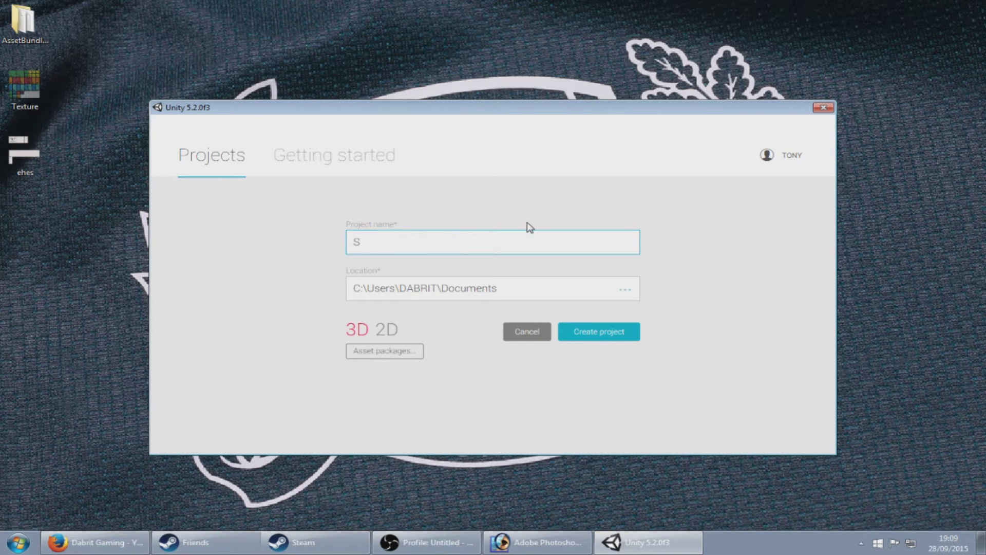
{"action": "type", "text": "hirts"}
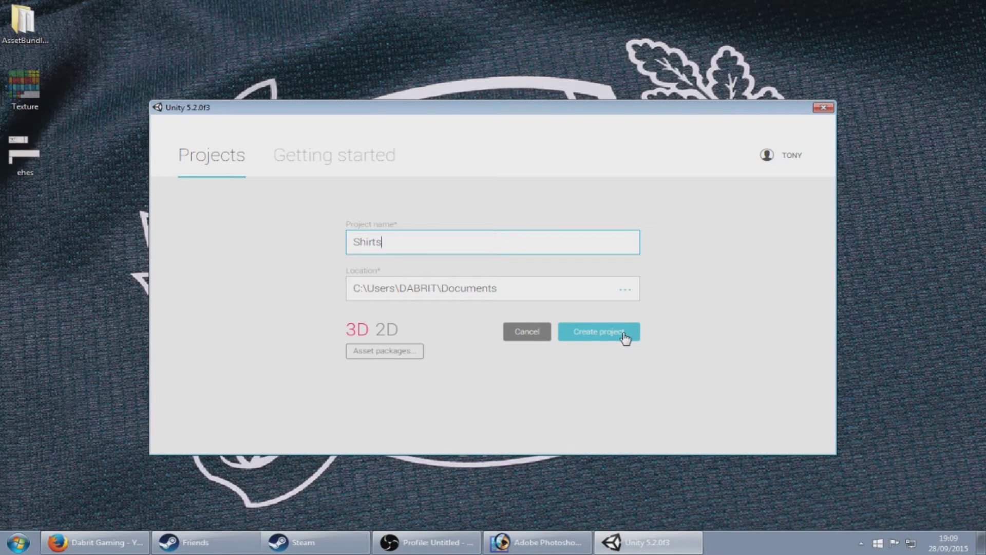
{"action": "left_click", "coordinate": [625, 336]}
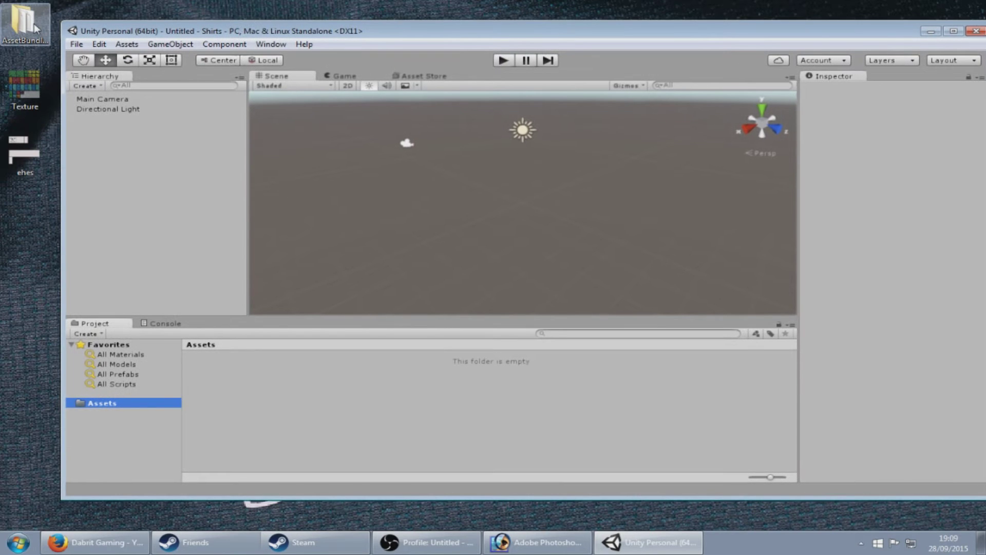
- Drag Data, Scenes, Scripts and Textures from AssetBundleCreator-master into the Shirts project's Assets
{"action": "double_click", "coordinate": [25, 23]}
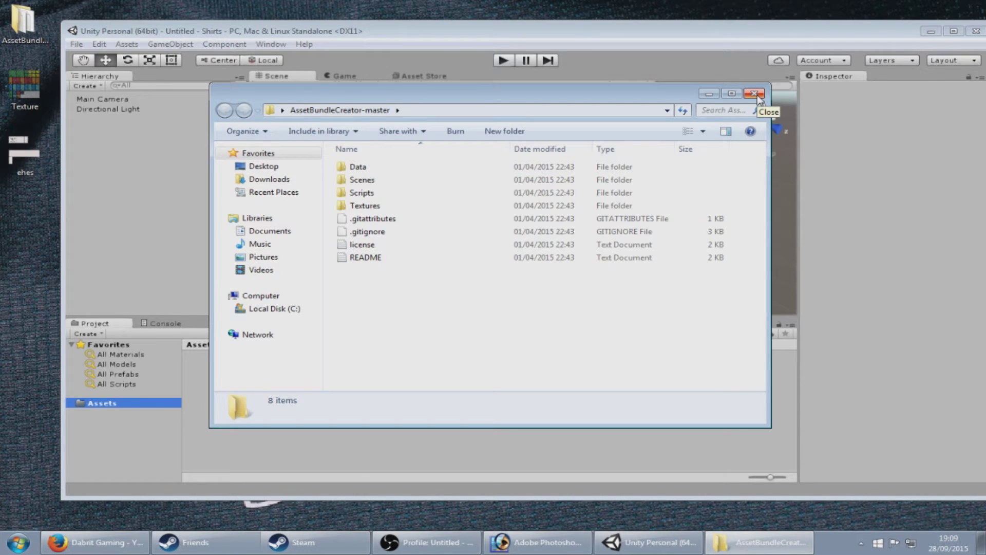
{"action": "left_click", "coordinate": [383, 206]}
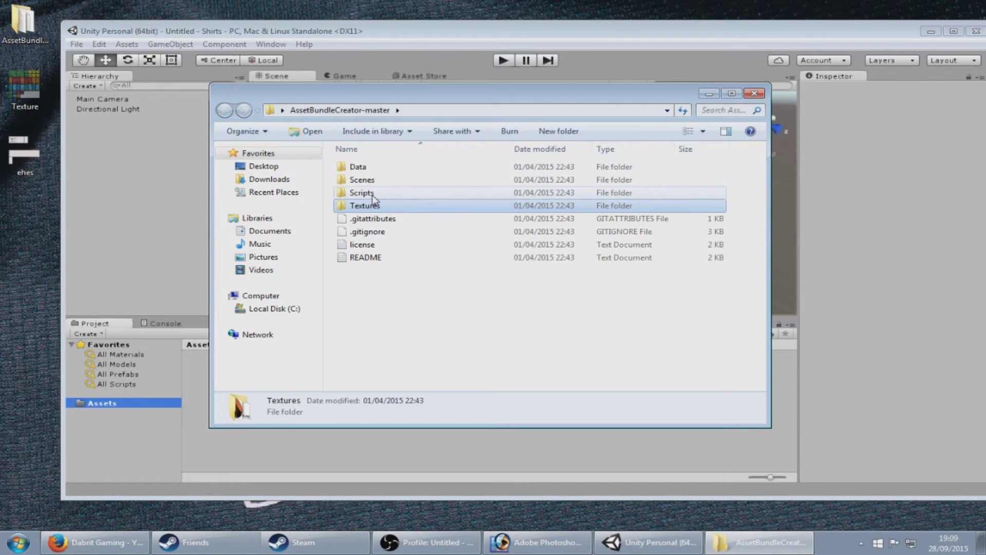
{"action": "left_click", "coordinate": [367, 193], "text": "ctrl"}
{"action": "left_click", "coordinate": [365, 180], "text": "ctrl"}
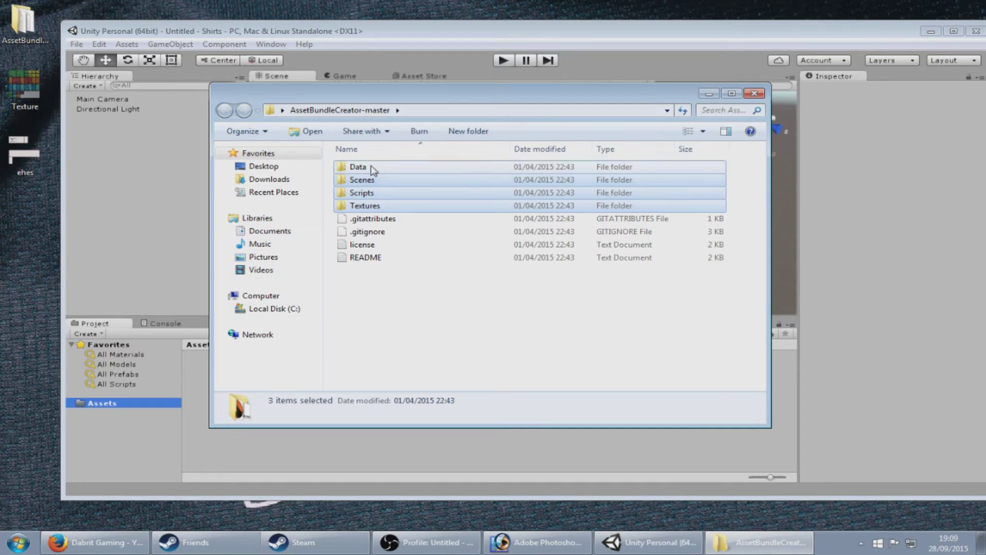
{"action": "left_click", "coordinate": [371, 168], "text": "ctrl"}
{"action": "left_click_drag", "start_coordinate": [388, 99], "coordinate": [588, 97]}
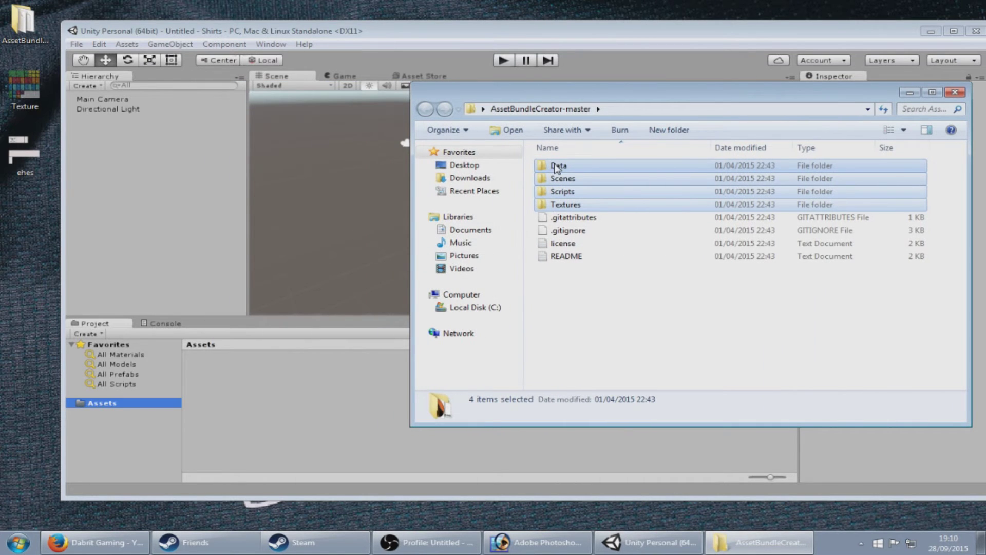
{"action": "left_click_drag", "start_coordinate": [558, 168], "coordinate": [357, 402]}
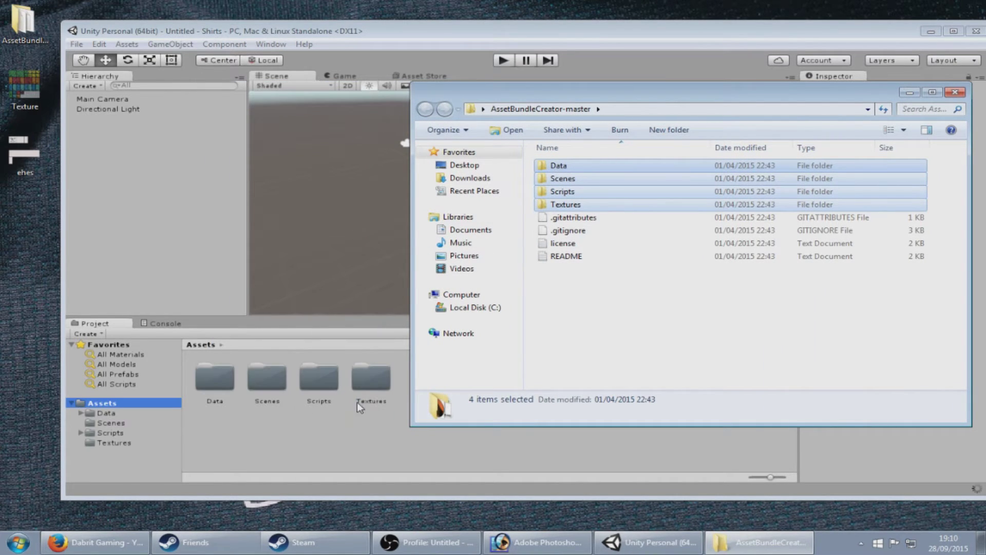
{"action": "left_click", "coordinate": [438, 32]}
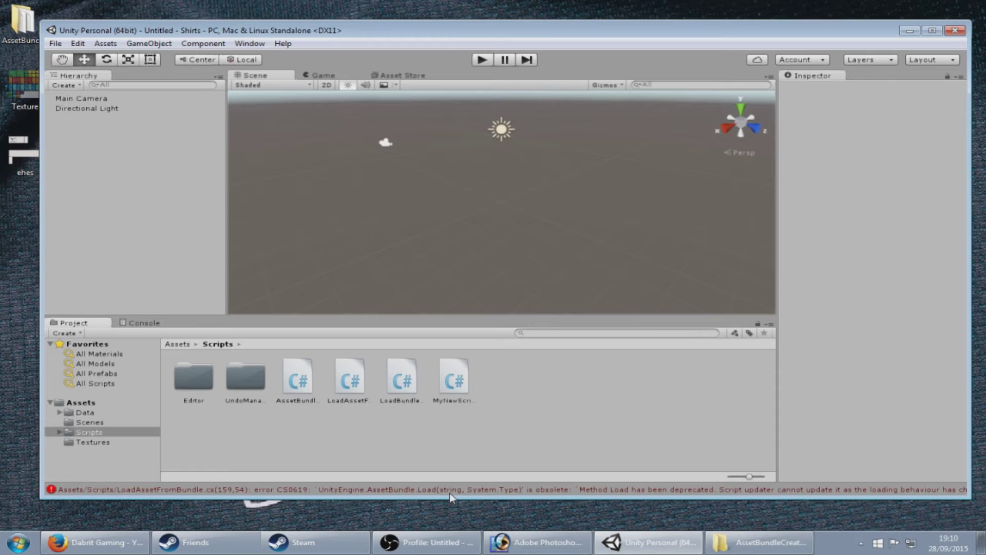
- Change Load to LoadAsset on line 159 of LoadAssetFromBundle.cs
{"action": "left_click", "coordinate": [143, 325]}
{"action": "left_click", "coordinate": [279, 350]}
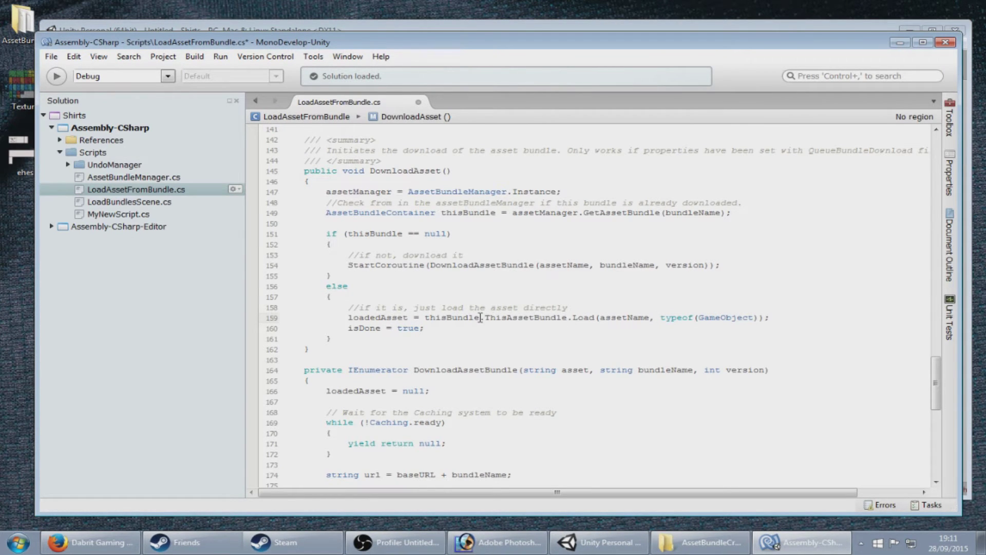
{"action": "left_click", "coordinate": [595, 318]}
{"action": "type", "text": "As"}
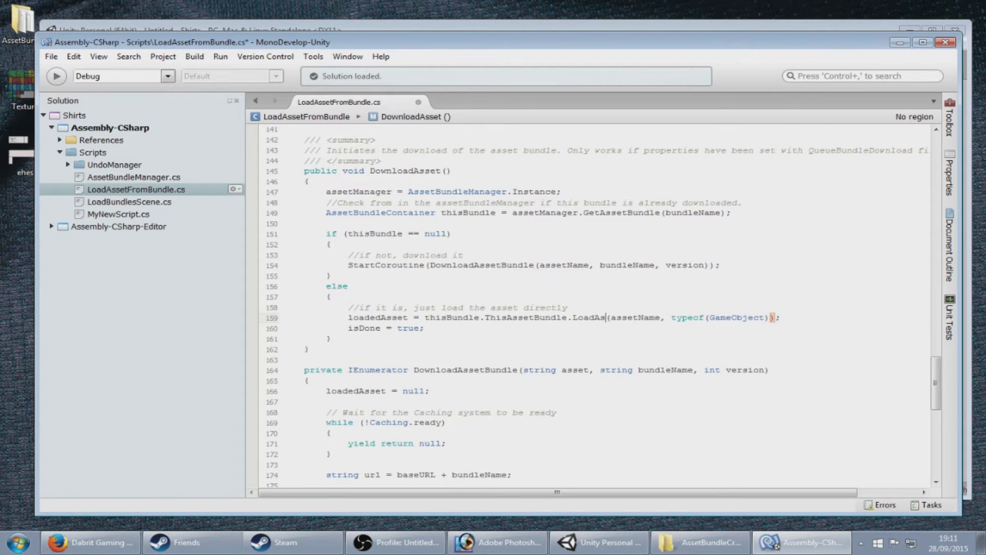
{"action": "type", "text": "set"}
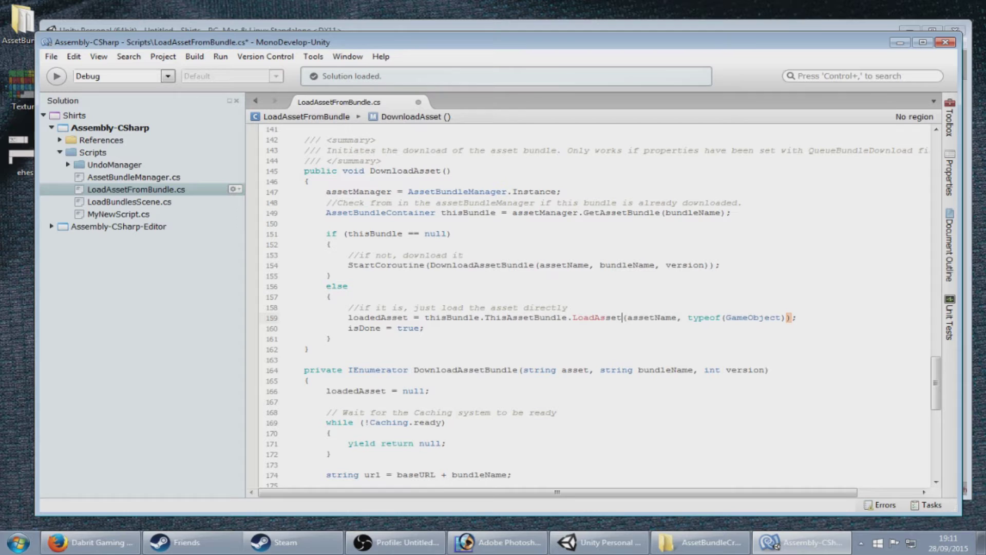
{"action": "left_click", "coordinate": [944, 43]}
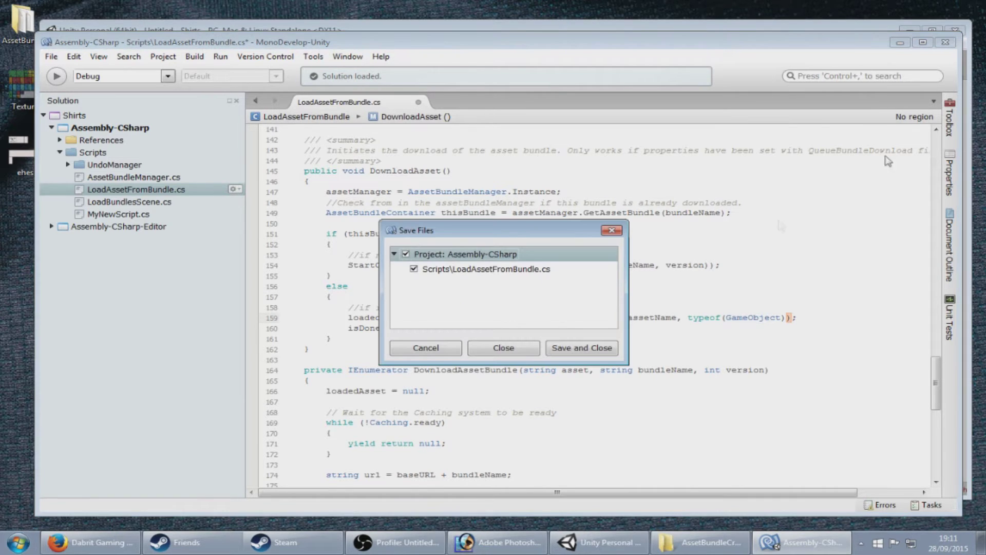
{"action": "left_click", "coordinate": [503, 350]}
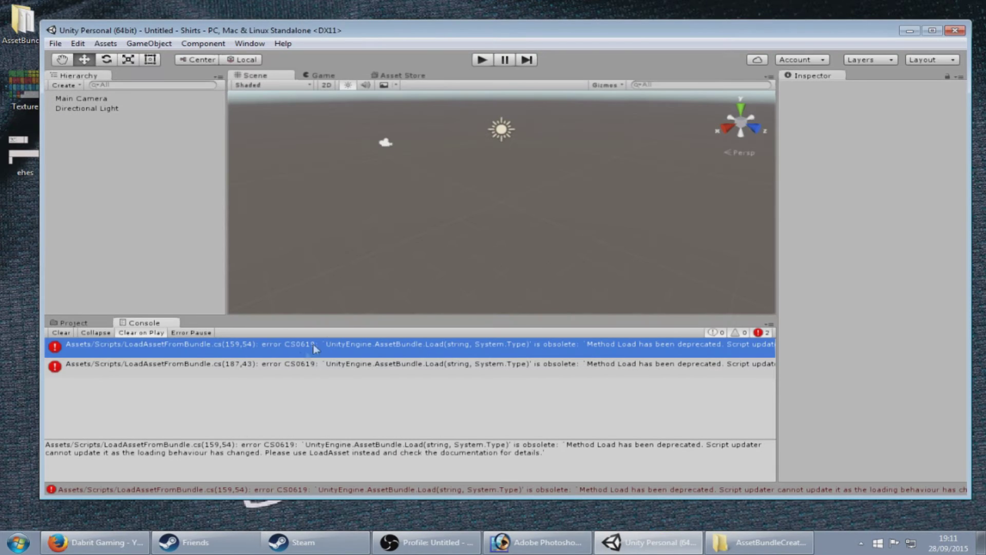
- Change Load to LoadAsset on line 187 and save the script
{"action": "double_click", "coordinate": [319, 365]}
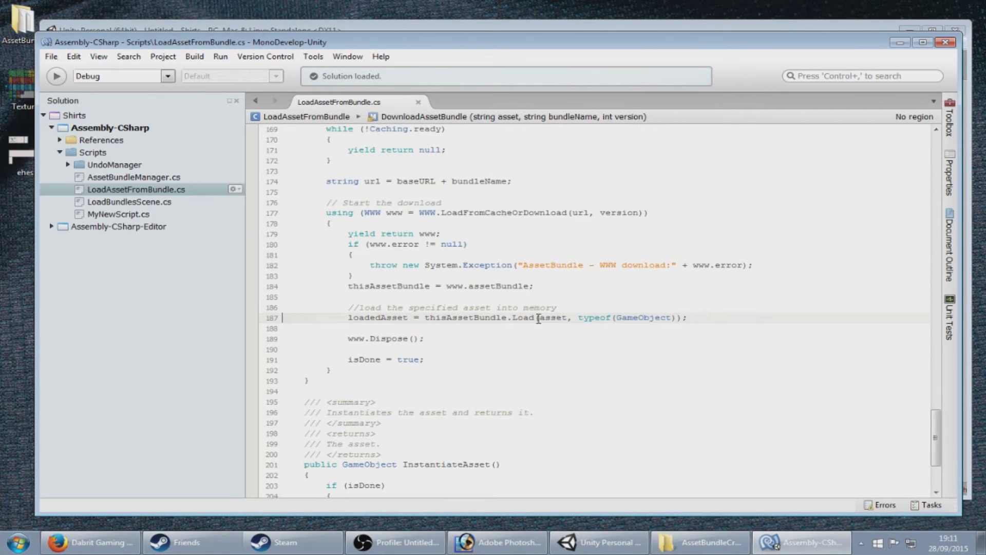
{"action": "left_click", "coordinate": [535, 318]}
{"action": "type", "text": "Asset"}
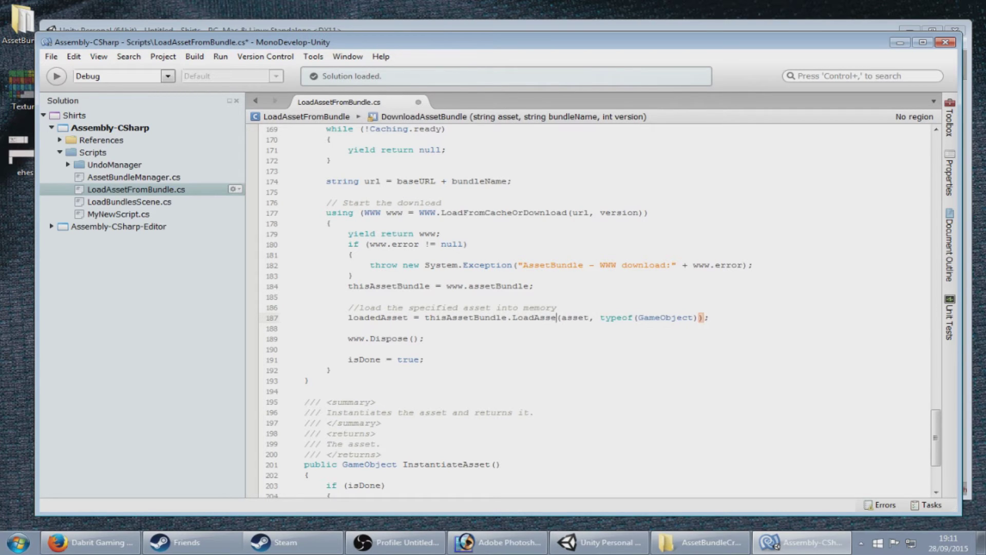
{"action": "left_click", "coordinate": [946, 43]}
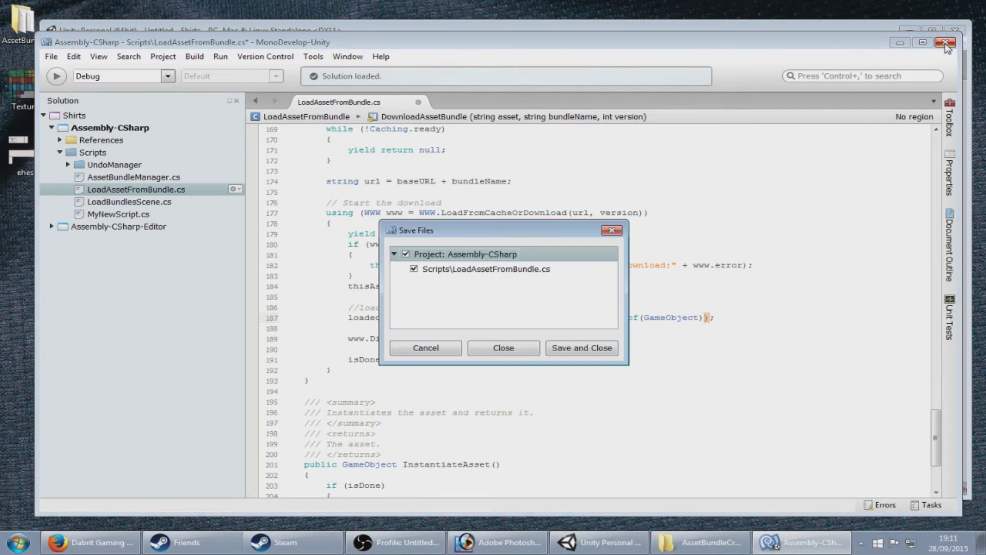
{"action": "left_click", "coordinate": [593, 348]}
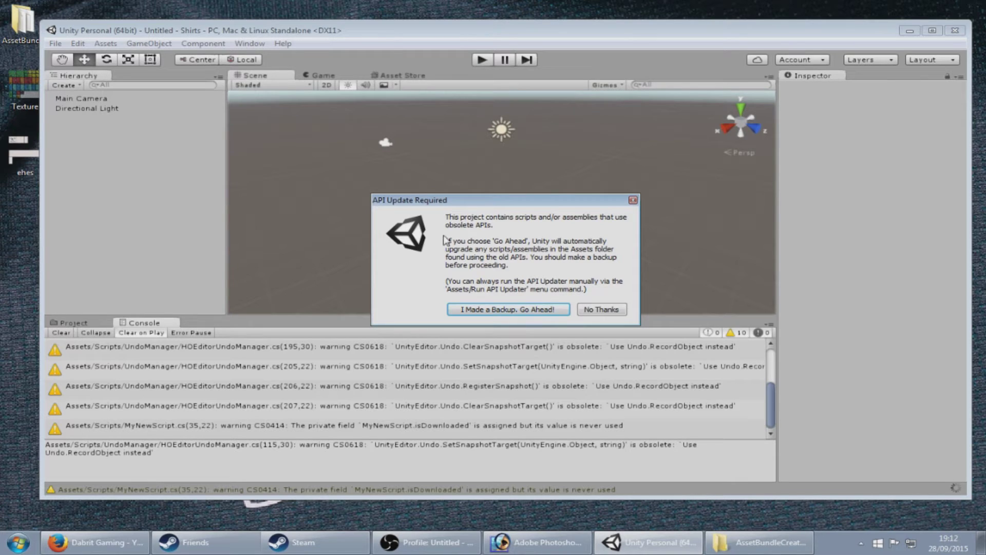
- Approve Unity's automatic API update, clear the Console, and return to the Project view
{"action": "left_click", "coordinate": [513, 309]}
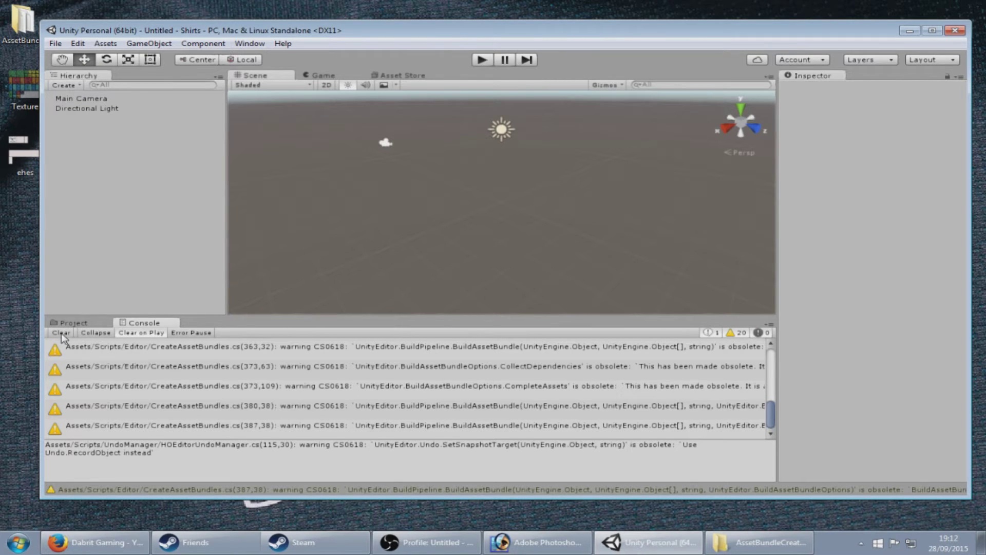
{"action": "left_click", "coordinate": [61, 333]}
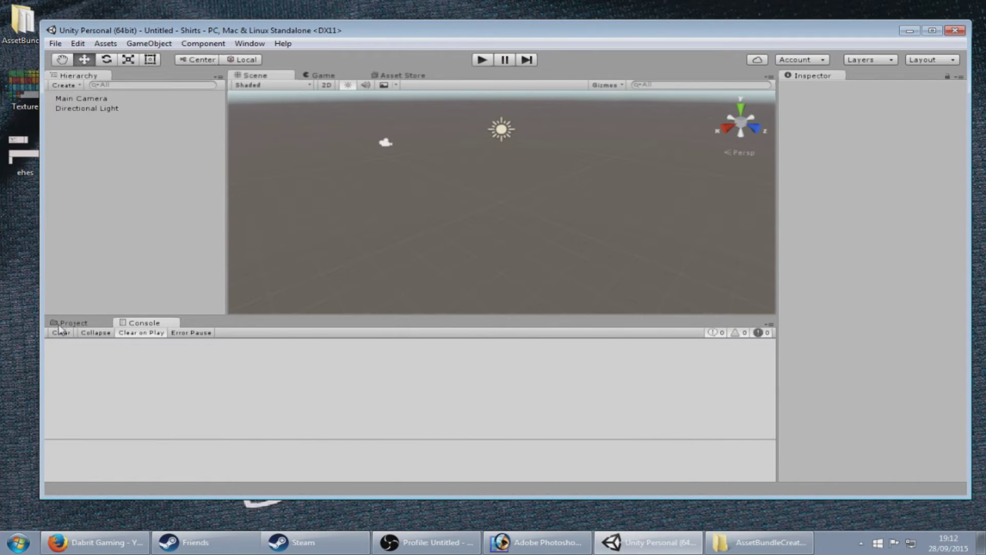
{"action": "left_click", "coordinate": [71, 324]}
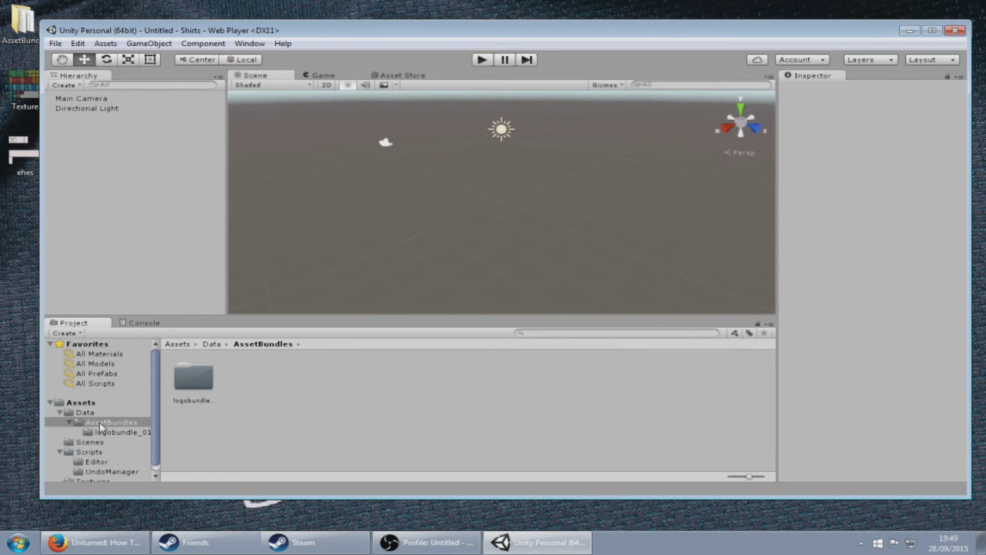
- Add a folder named Smiley_Shirt under Data/AssetBundles and open it
{"action": "right_click", "coordinate": [334, 414]}
{"action": "mouse_move", "coordinate": [504, 197]}
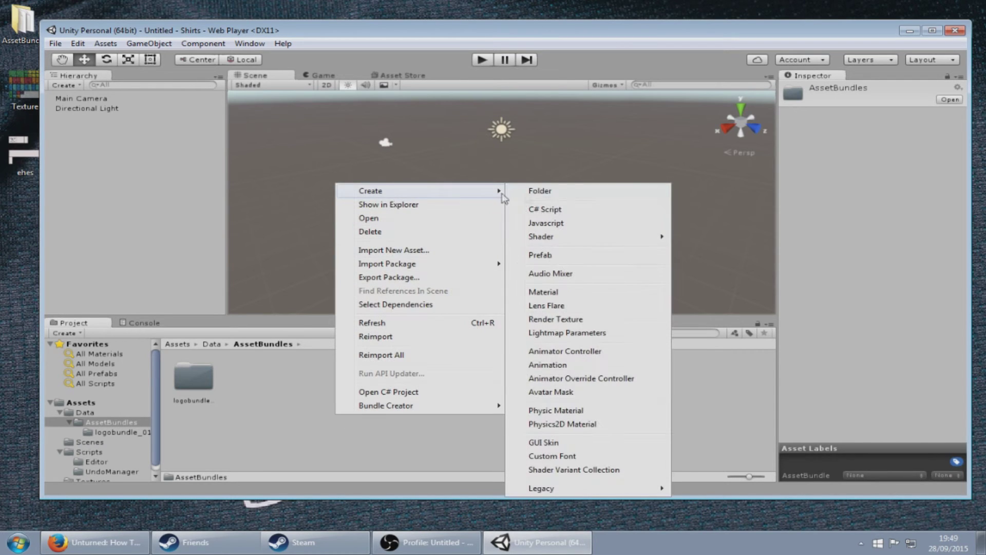
{"action": "left_click", "coordinate": [535, 193]}
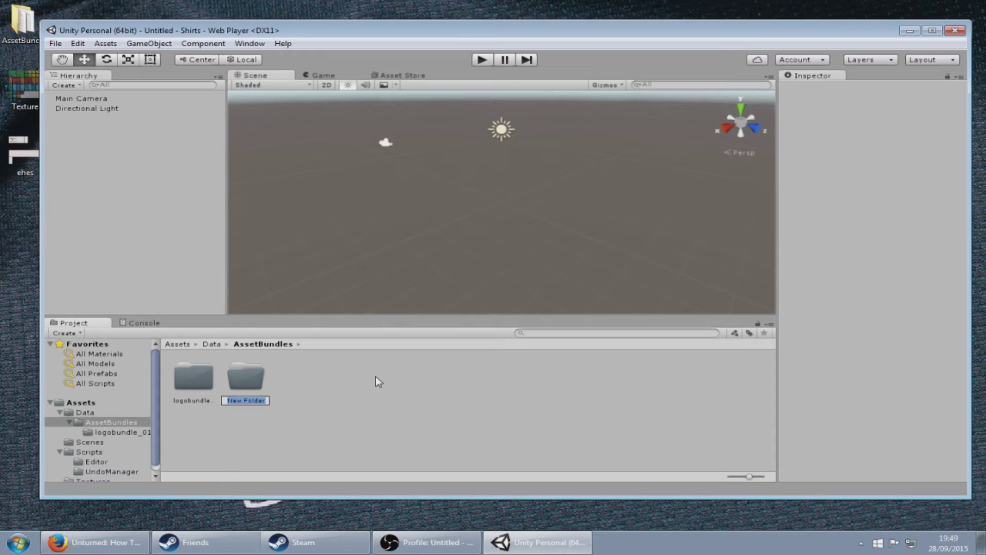
{"action": "type", "text": "Smiley_Shirt"}
{"action": "key", "text": "Return"}
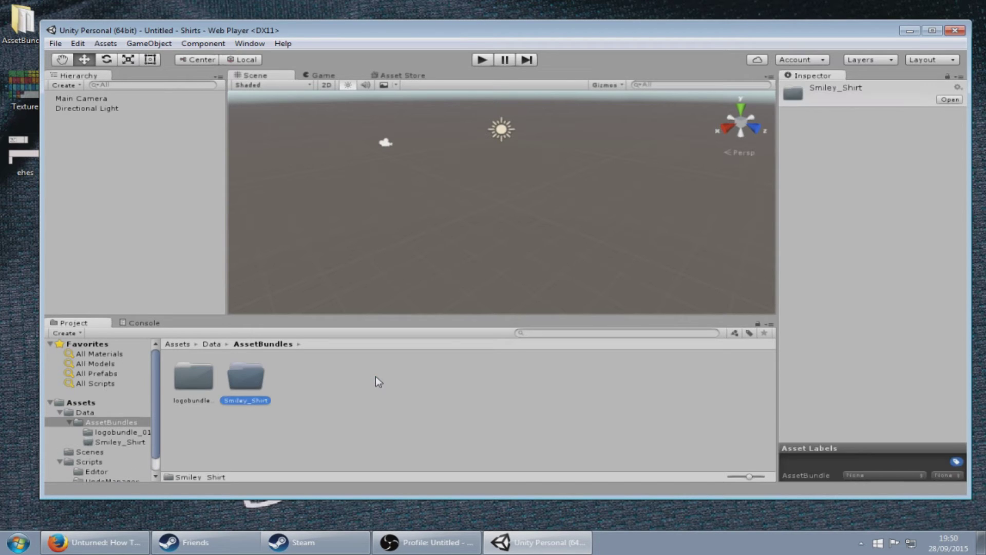
{"action": "left_click", "coordinate": [118, 445]}
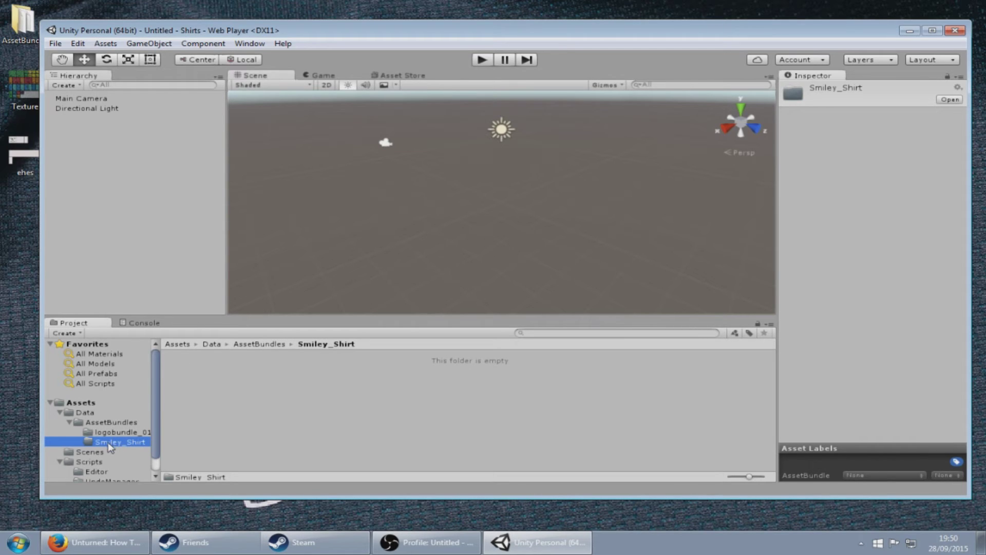
- Create an empty GameObject named Item and drag it into Smiley_Shirt as Item.prefab
{"action": "right_click", "coordinate": [79, 143]}
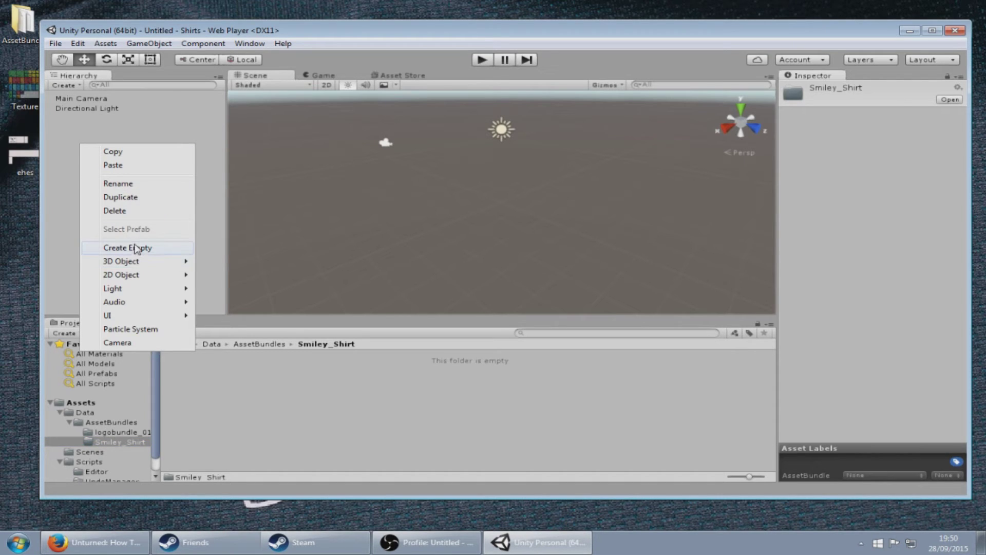
{"action": "left_click", "coordinate": [136, 248]}
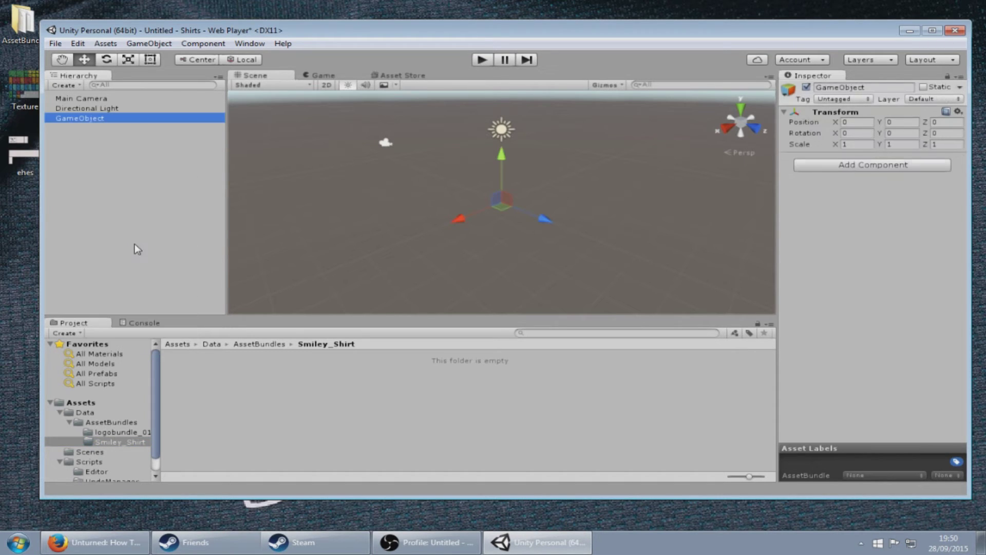
{"action": "left_click", "coordinate": [875, 88]}
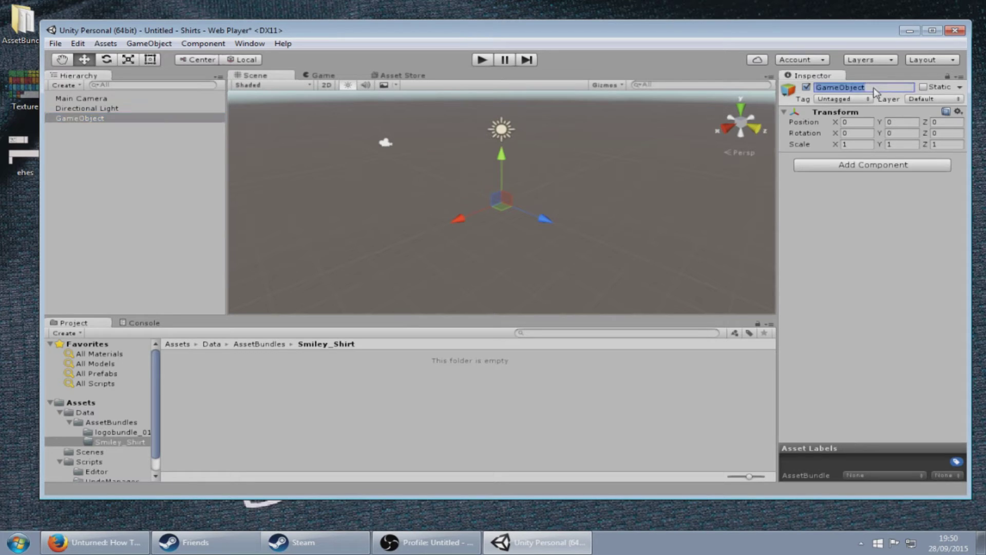
{"action": "type", "text": "ect"}
{"action": "left_click_drag", "start_coordinate": [854, 91], "coordinate": [818, 87]}
{"action": "type", "text": "Item"}
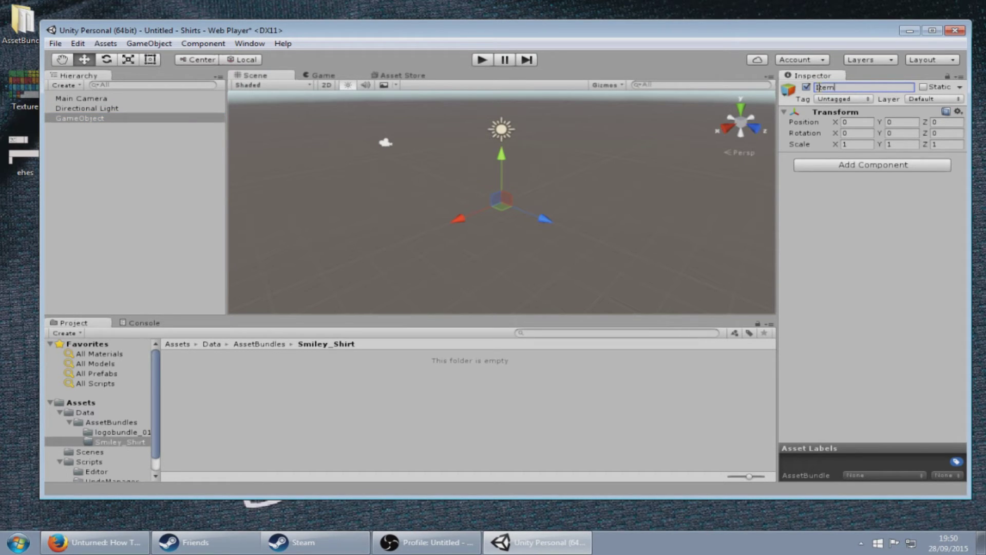
{"action": "key", "text": "Return"}
{"action": "left_click", "coordinate": [65, 120]}
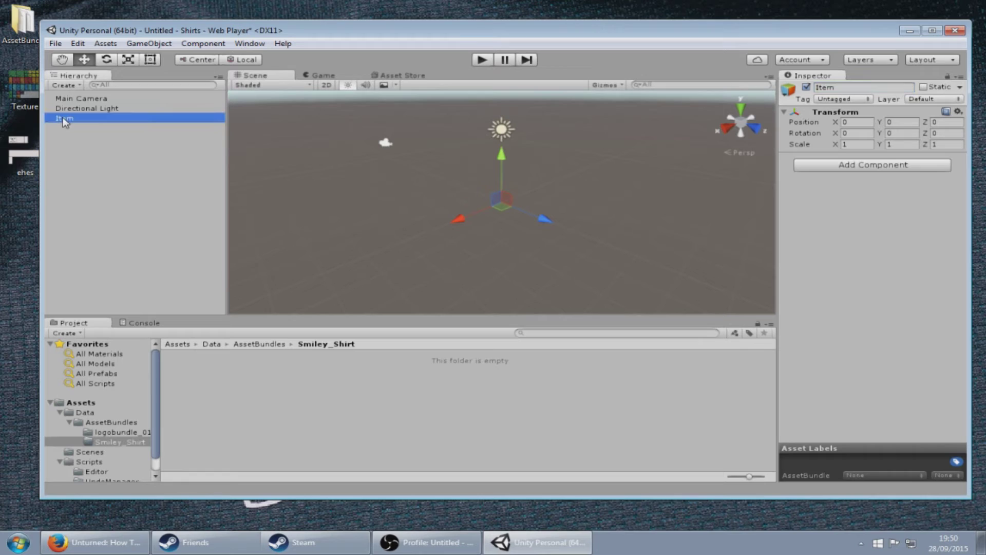
{"action": "left_click_drag", "start_coordinate": [65, 121], "coordinate": [210, 376]}
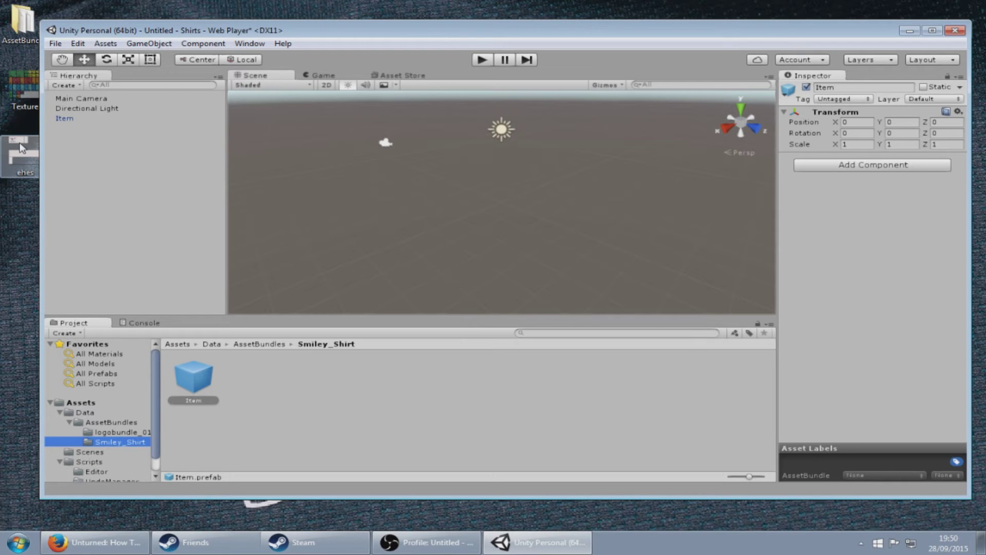
- Import the ehes image into Smiley_Shirt and rename it Shirt
{"action": "left_click_drag", "start_coordinate": [20, 148], "coordinate": [286, 388]}
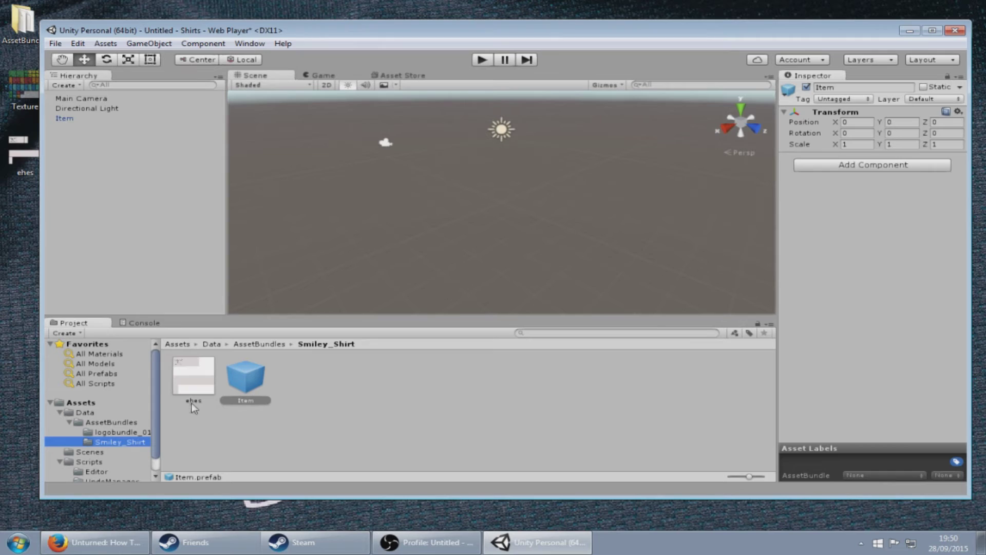
{"action": "left_click", "coordinate": [196, 403]}
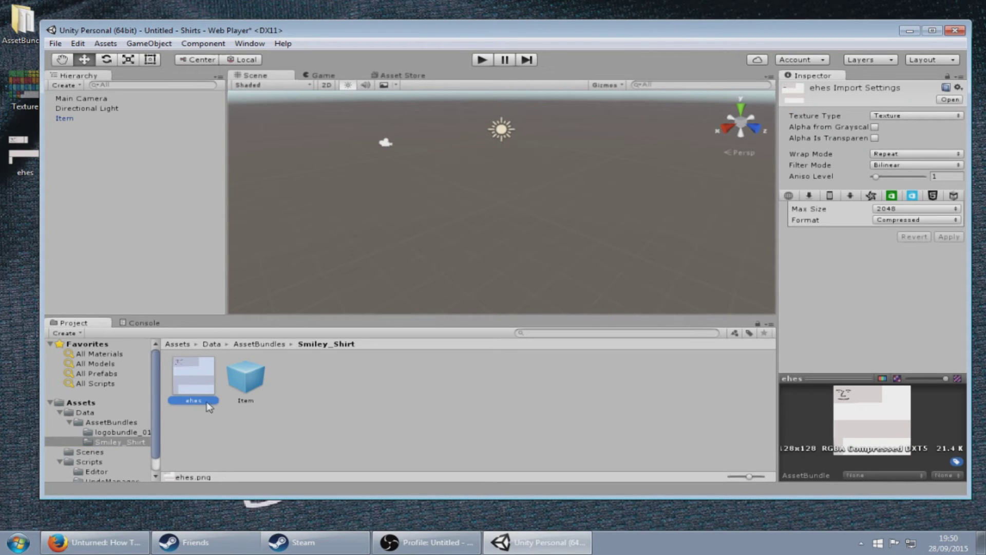
{"action": "left_click", "coordinate": [207, 402]}
{"action": "type", "text": "Shirt"}
{"action": "key", "text": "Return"}
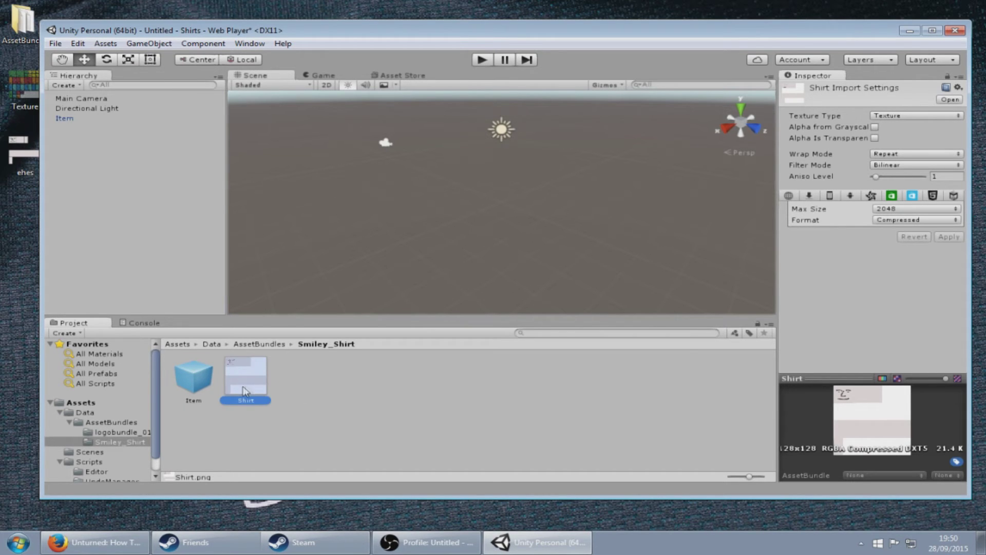
- Set the Shirt texture to Advanced, Read/Write Enabled, Point (no filter), and apply
{"action": "left_click", "coordinate": [913, 121]}
{"action": "left_click", "coordinate": [901, 239]}
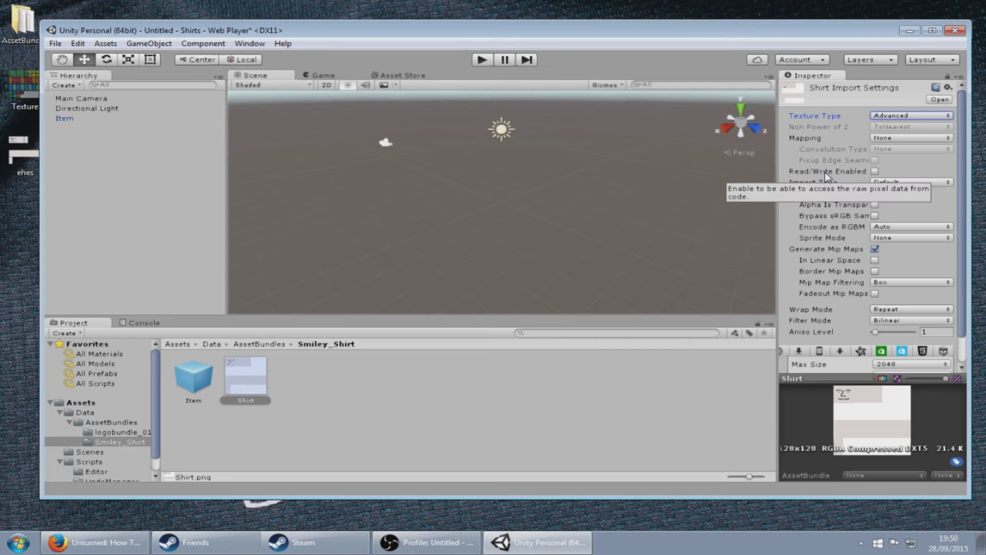
{"action": "left_click", "coordinate": [875, 171]}
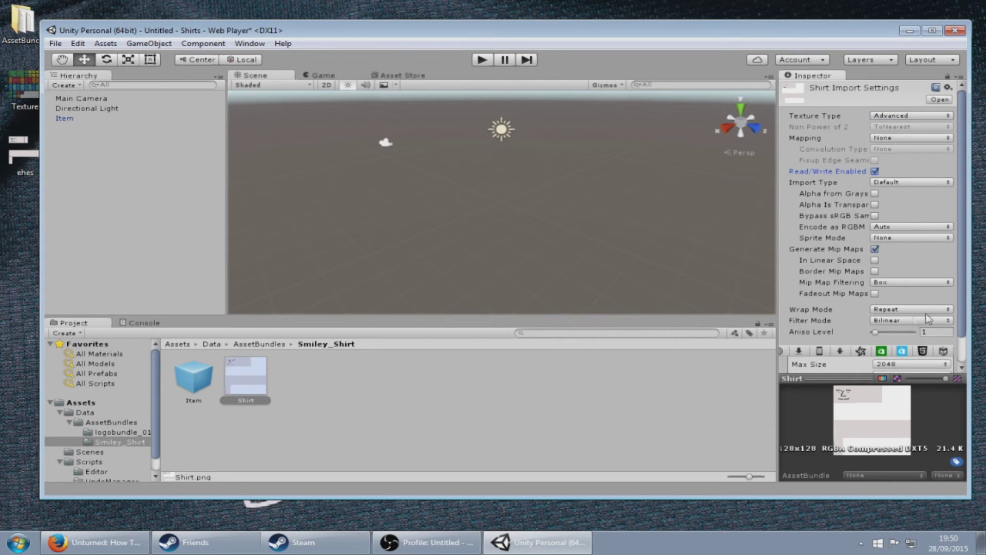
{"action": "left_click", "coordinate": [908, 320]}
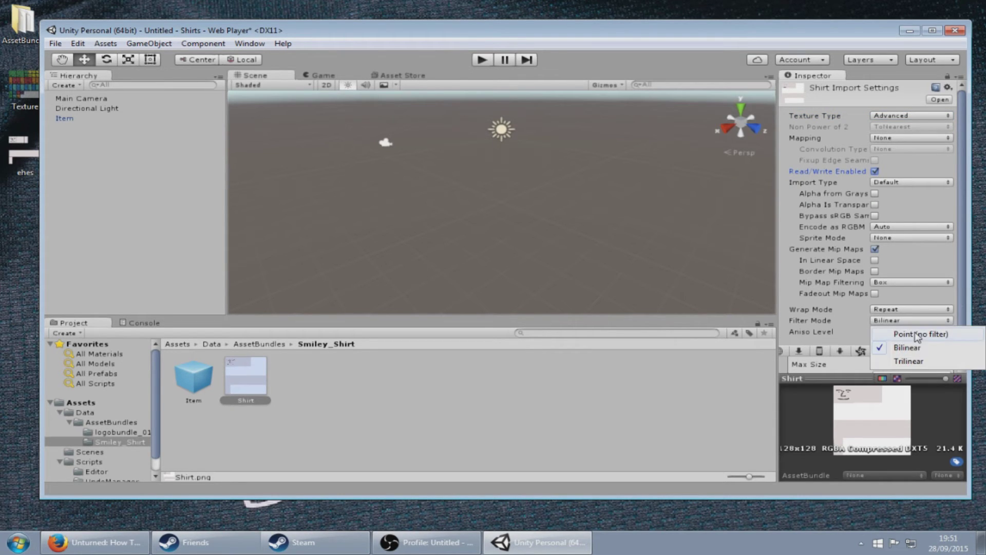
{"action": "left_click", "coordinate": [917, 334]}
{"action": "left_click", "coordinate": [463, 402]}
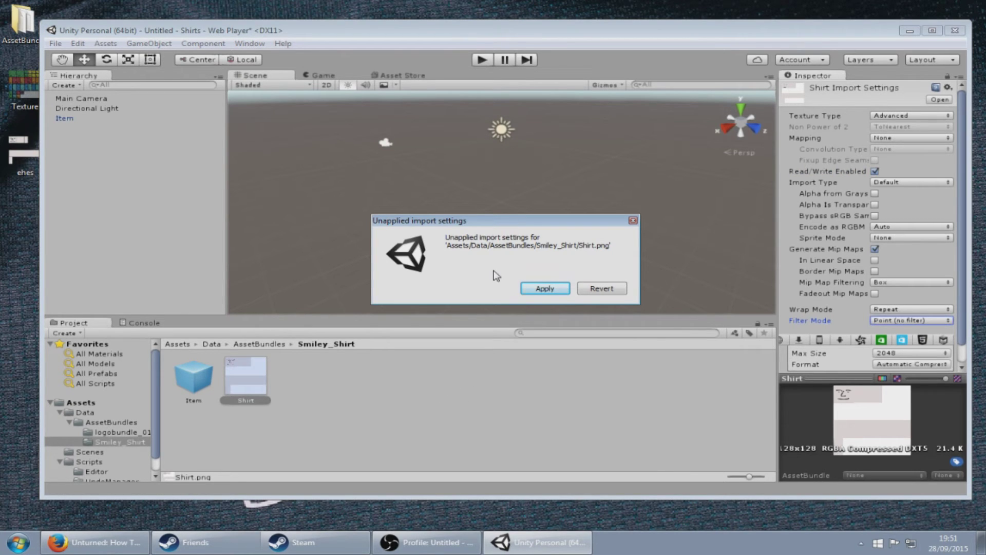
{"action": "left_click", "coordinate": [538, 290]}
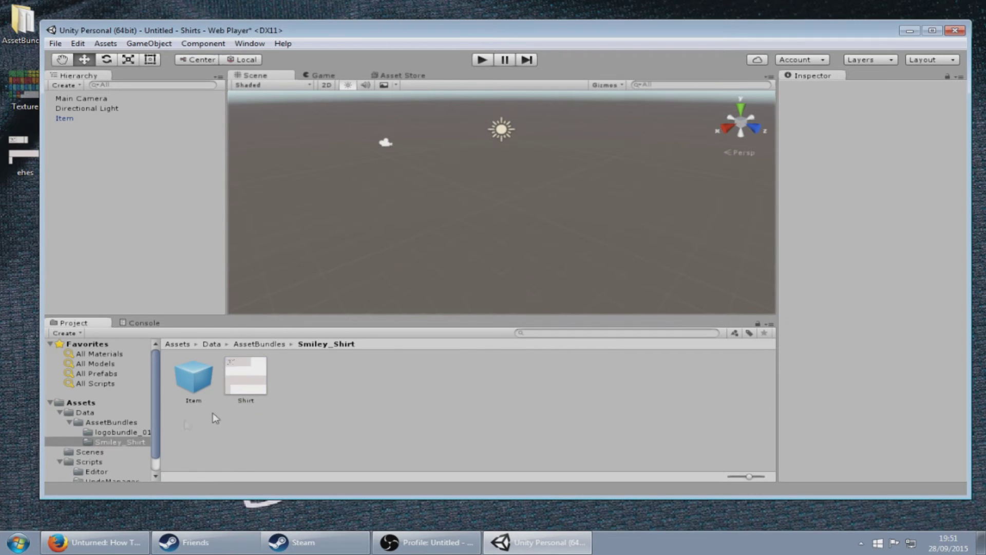
- Build asset bundles from Smiley_Shirt and view smiley_shirt.unity3d's Item.prefab and Shirt.png contents
{"action": "right_click", "coordinate": [121, 444]}
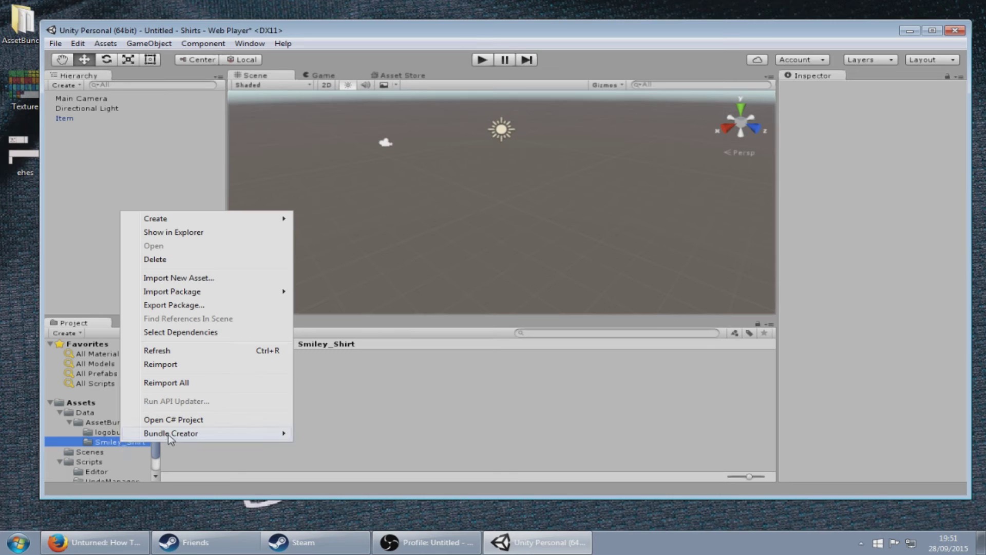
{"action": "mouse_move", "coordinate": [171, 438]}
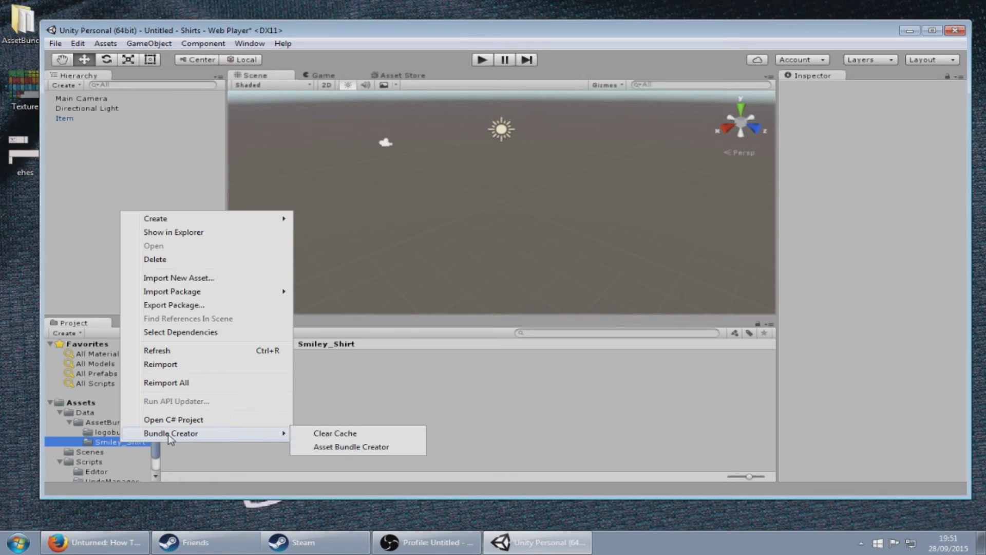
{"action": "left_click", "coordinate": [356, 447]}
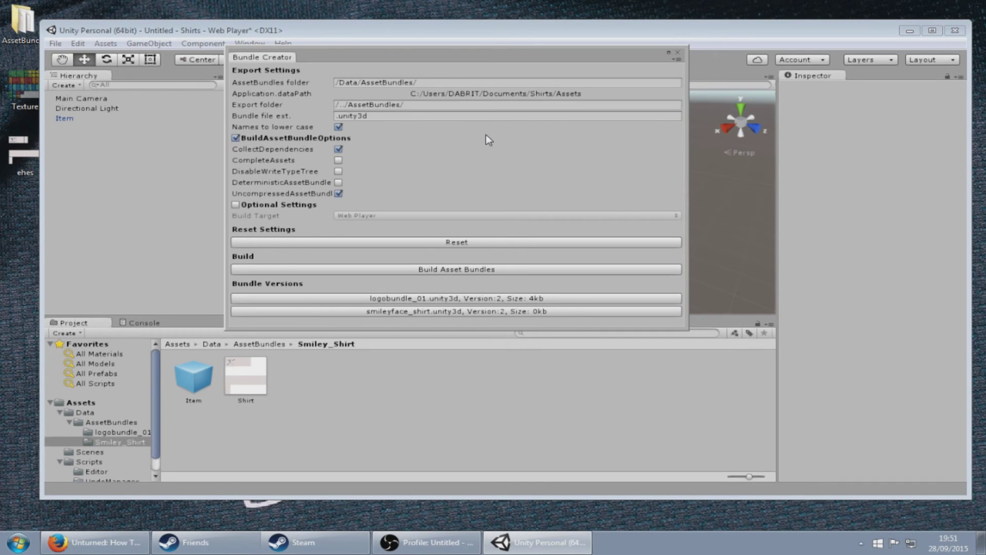
{"action": "left_click", "coordinate": [467, 271]}
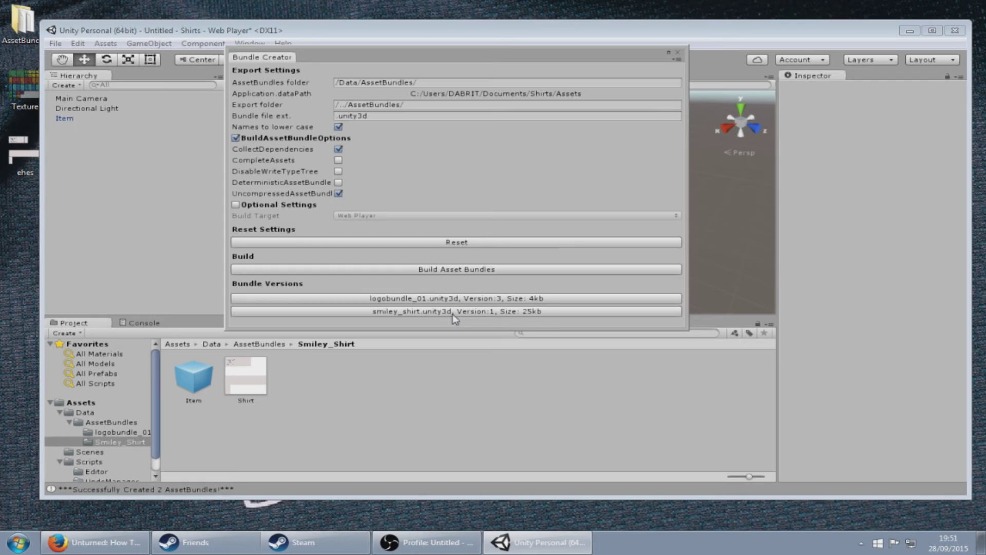
{"action": "left_click", "coordinate": [466, 311]}
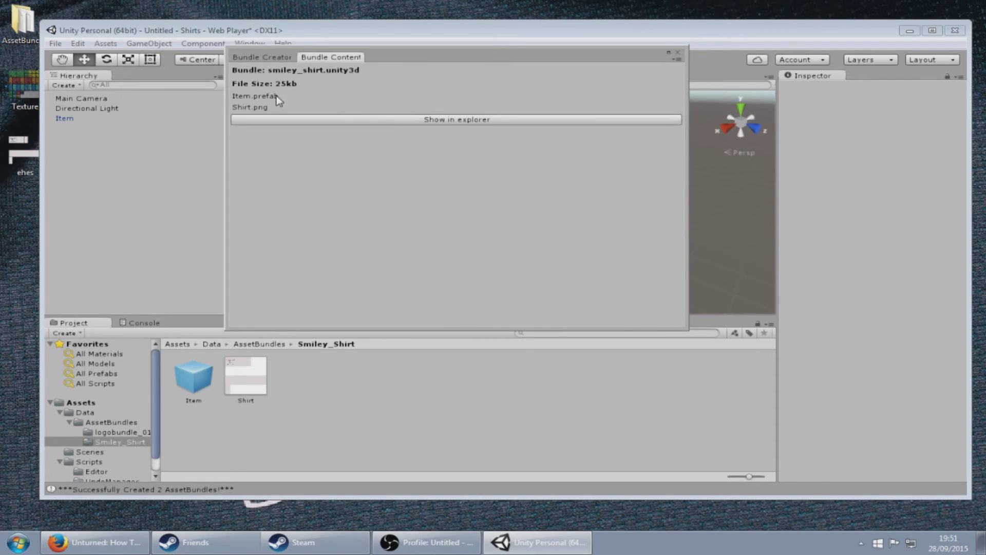
- Reveal the built bundle in Explorer and move smiley_shirt.unity3d onto the desktop
{"action": "left_click", "coordinate": [441, 120]}
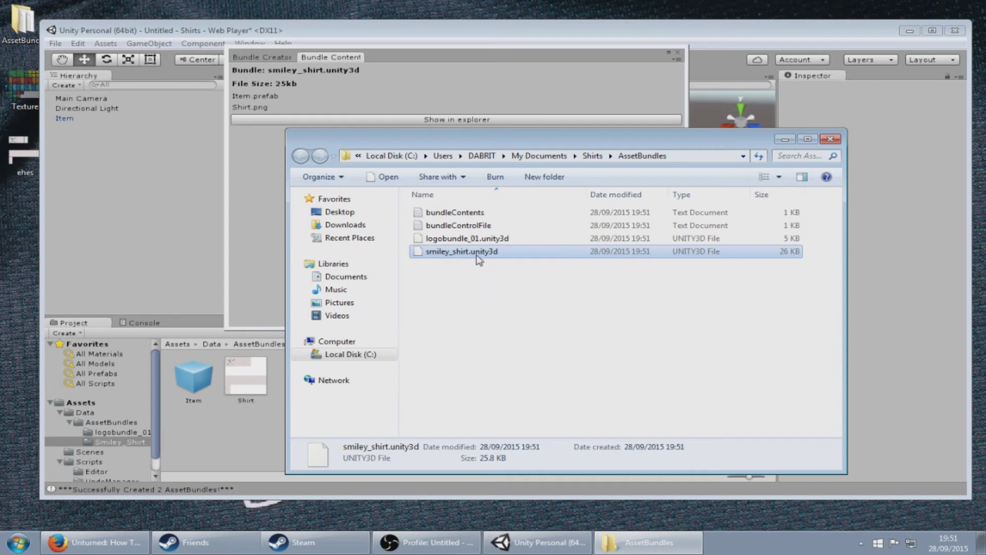
{"action": "left_click_drag", "start_coordinate": [478, 257], "coordinate": [17, 259]}
- Close the AssetBundles Explorer window and quit the Unity editor
{"action": "left_click", "coordinate": [830, 139]}
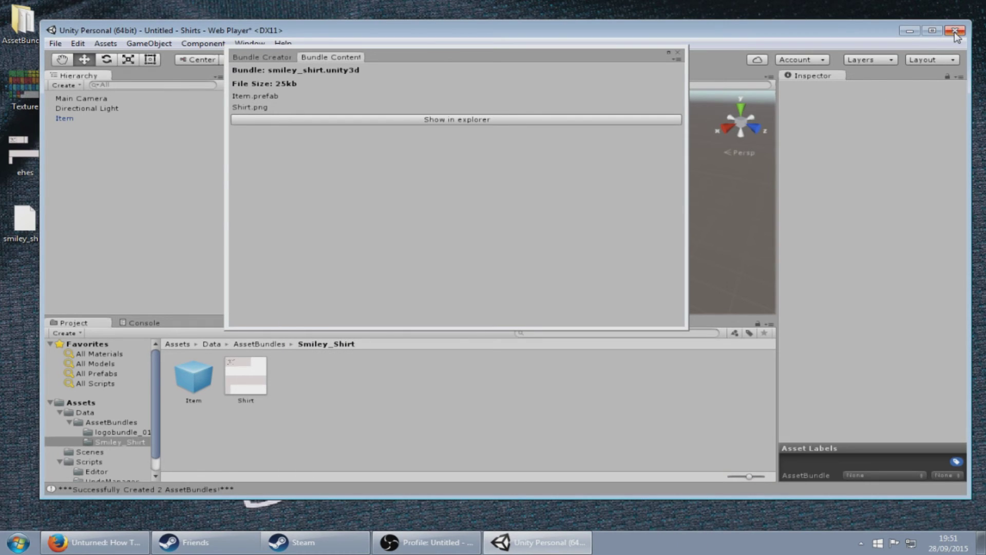
{"action": "left_click", "coordinate": [955, 33]}
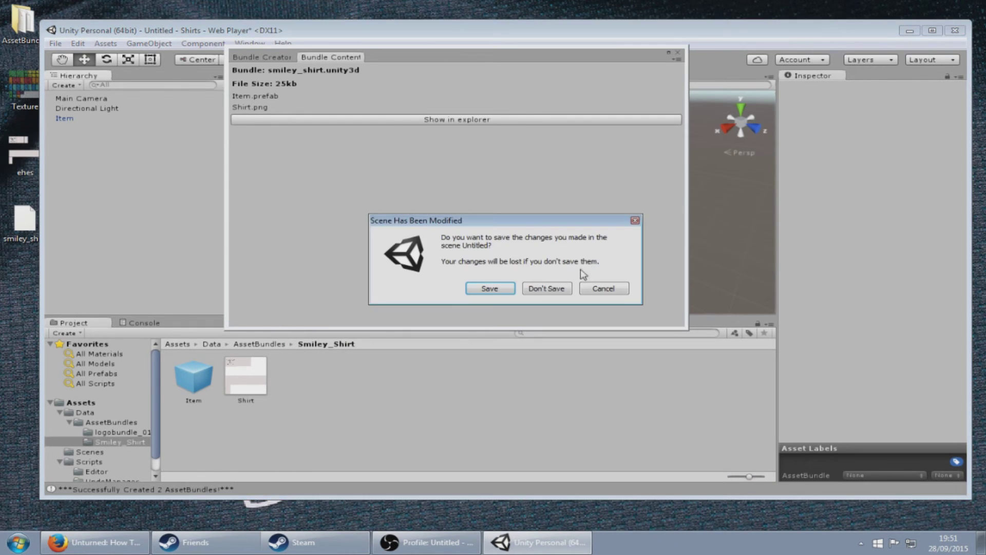
- Discard the Unity scene changes, then browse Unturned's local files from Steam Properties
{"action": "left_click", "coordinate": [547, 289]}
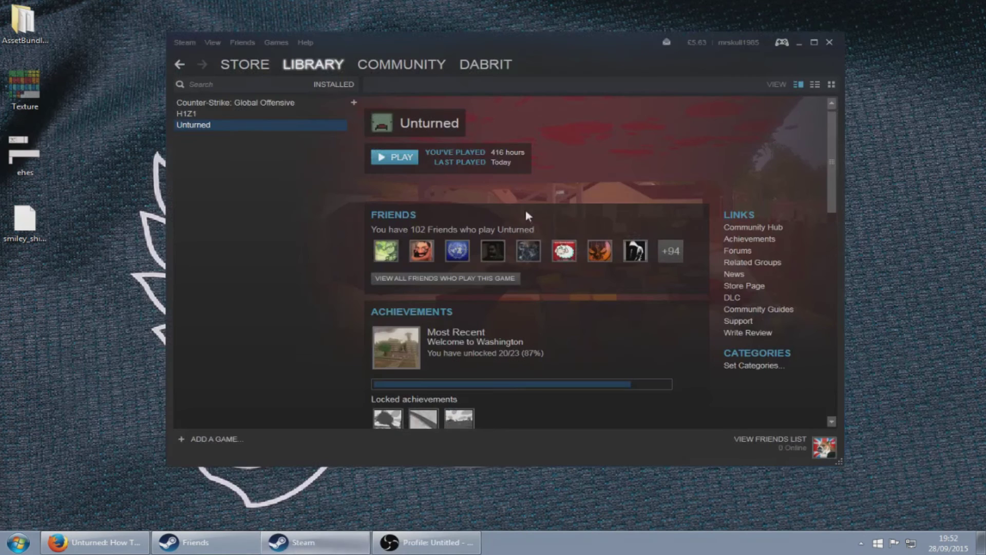
{"action": "right_click", "coordinate": [253, 126]}
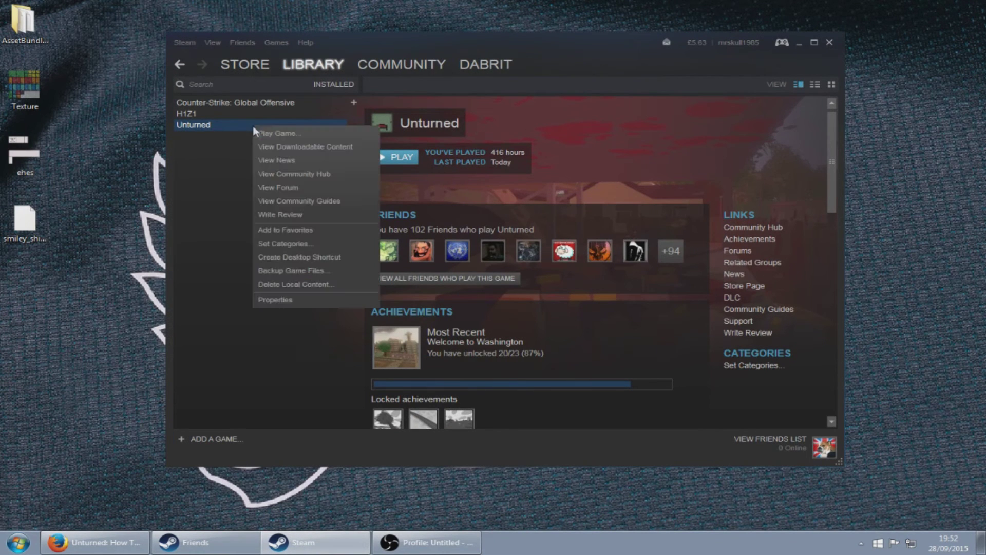
{"action": "left_click", "coordinate": [282, 148]}
{"action": "left_click", "coordinate": [473, 103]}
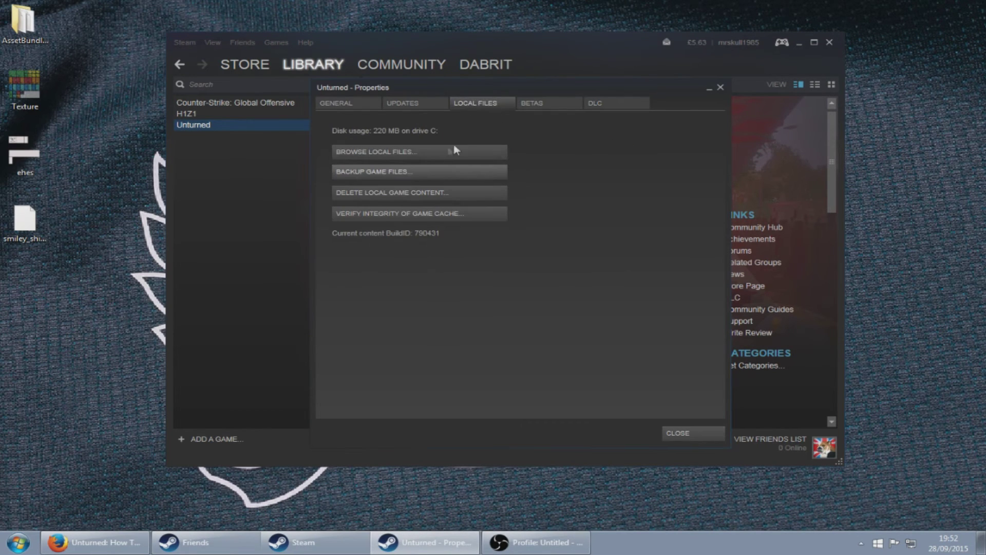
{"action": "left_click", "coordinate": [434, 152]}
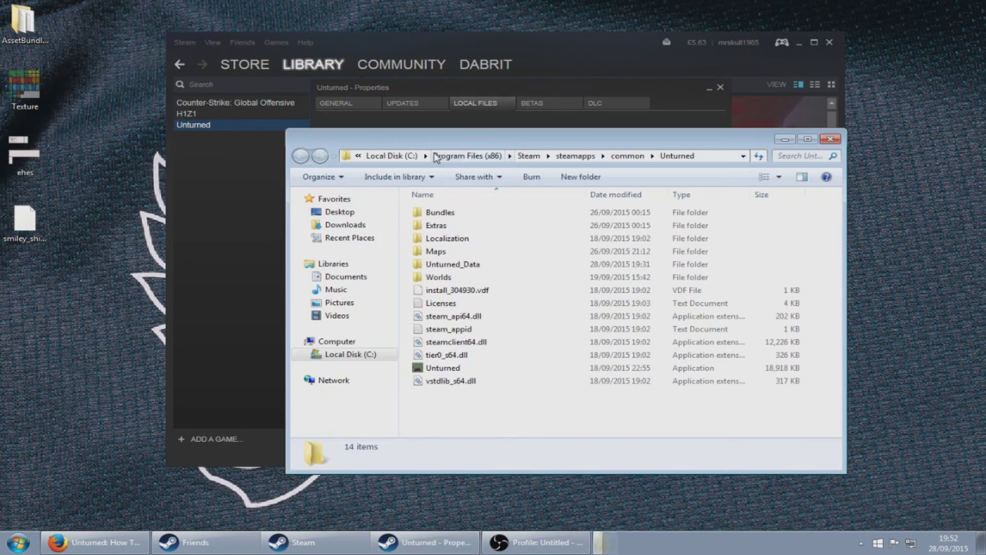
- Navigate into Unturned's Bundles\Items\Shirts folder
{"action": "double_click", "coordinate": [488, 213]}
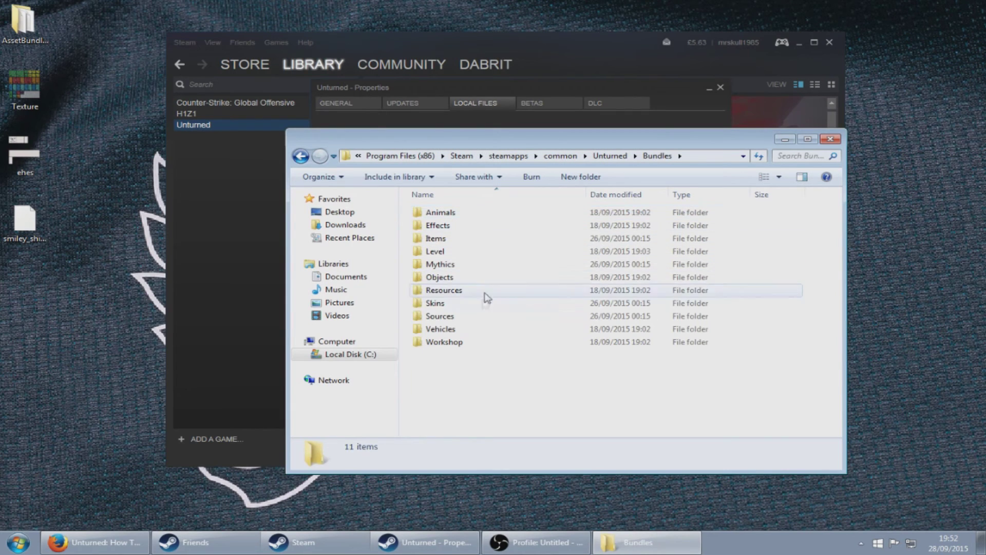
{"action": "double_click", "coordinate": [453, 238]}
{"action": "scroll", "coordinate": [465, 369], "scroll_direction": "down", "scroll_amount": 1}
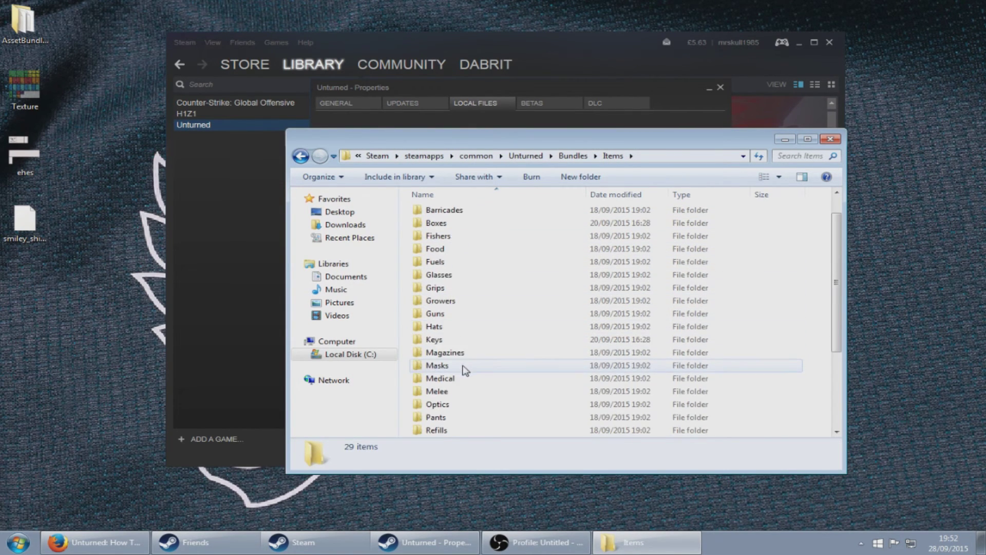
{"action": "scroll", "coordinate": [476, 345], "scroll_direction": "down", "scroll_amount": 1}
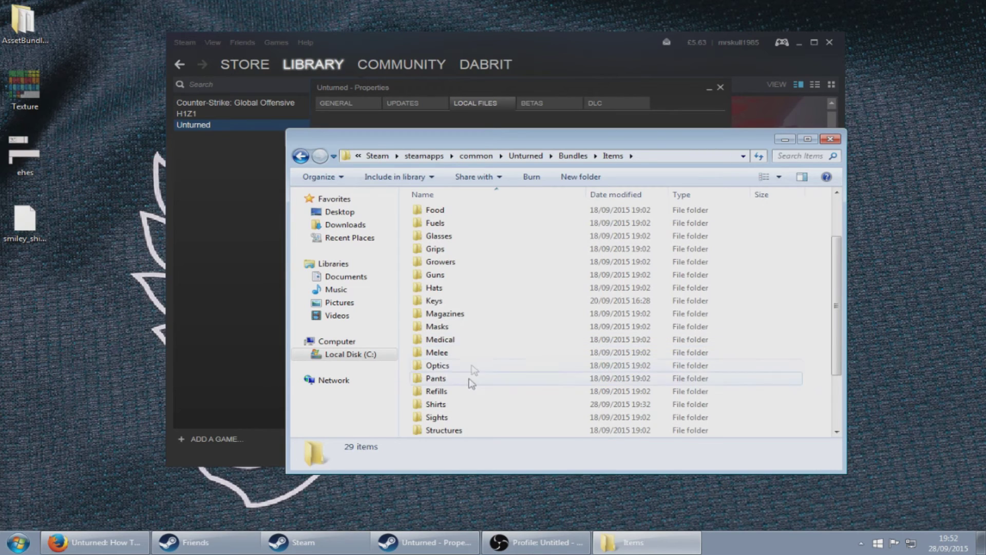
{"action": "double_click", "coordinate": [462, 406]}
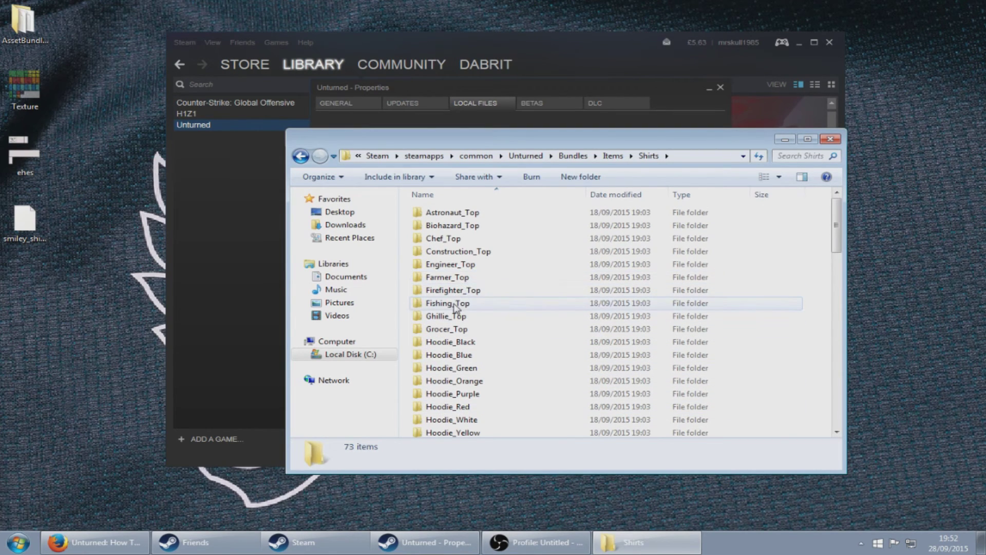
- Copy the Fishing_Top folder and paste it onto the desktop
{"action": "right_click", "coordinate": [454, 304]}
{"action": "left_click", "coordinate": [482, 216]}
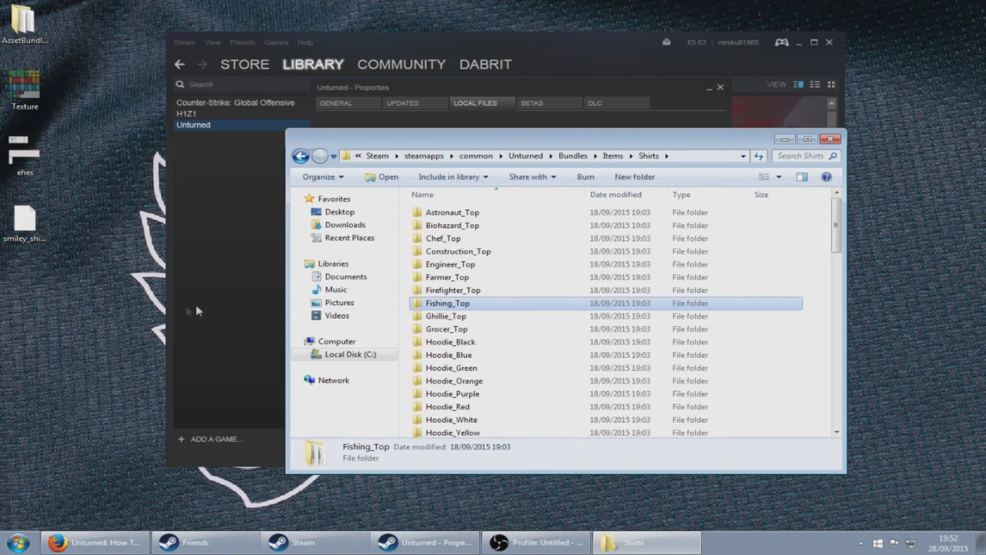
{"action": "right_click", "coordinate": [137, 305]}
{"action": "left_click", "coordinate": [148, 361]}
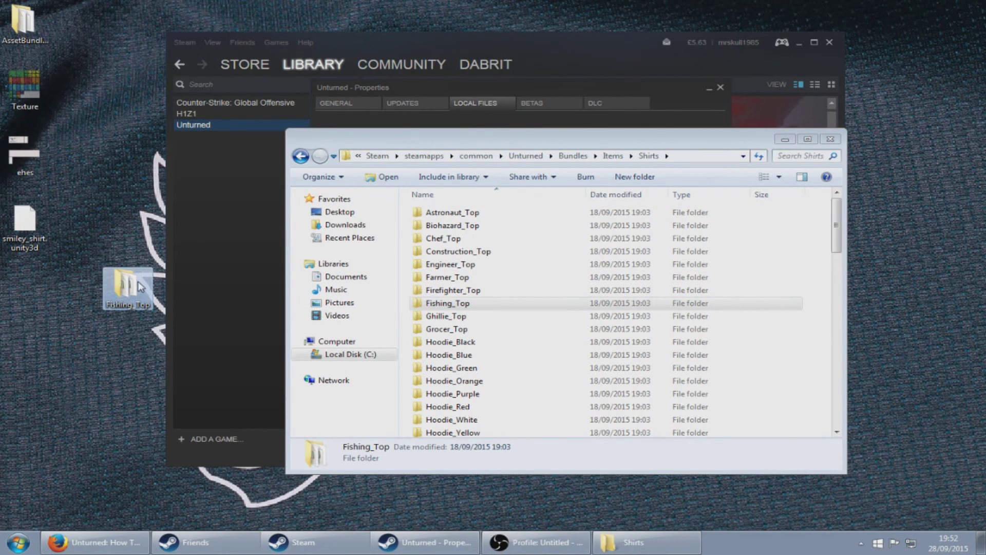
- Delete the English file from the desktop Fishing_Top folder and choose Open with for Fishing_Top
{"action": "double_click", "coordinate": [140, 287]}
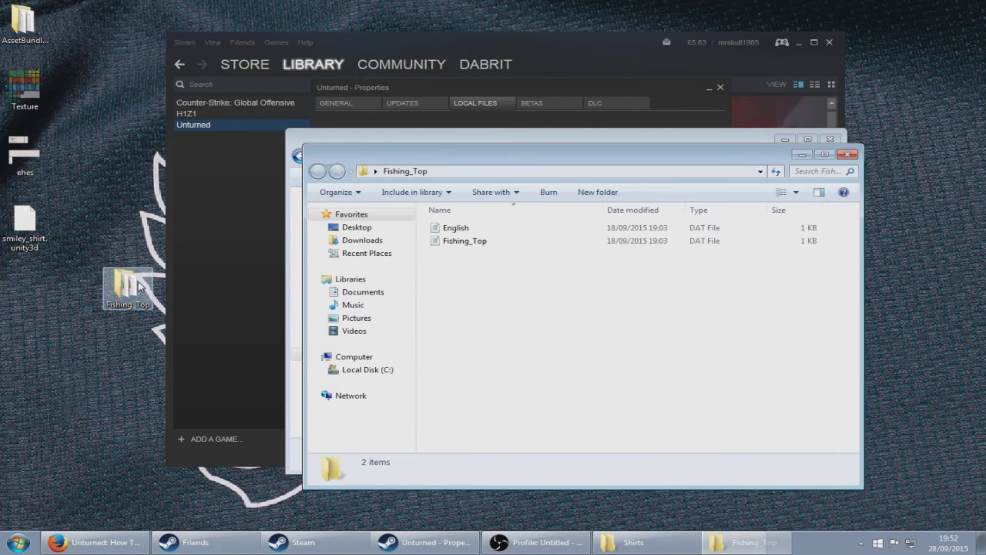
{"action": "left_click", "coordinate": [507, 230]}
{"action": "key", "text": "Delete"}
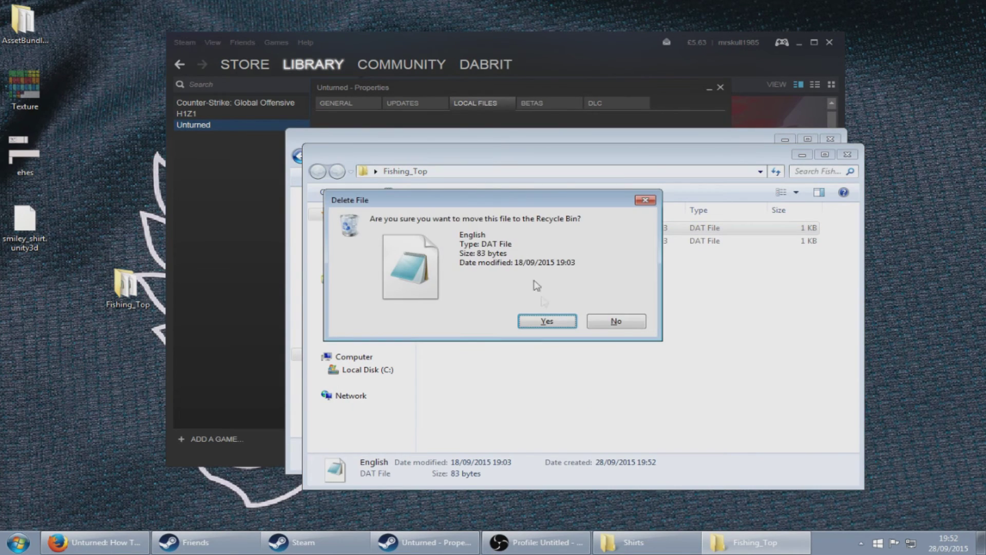
{"action": "left_click", "coordinate": [545, 321]}
{"action": "right_click", "coordinate": [473, 234]}
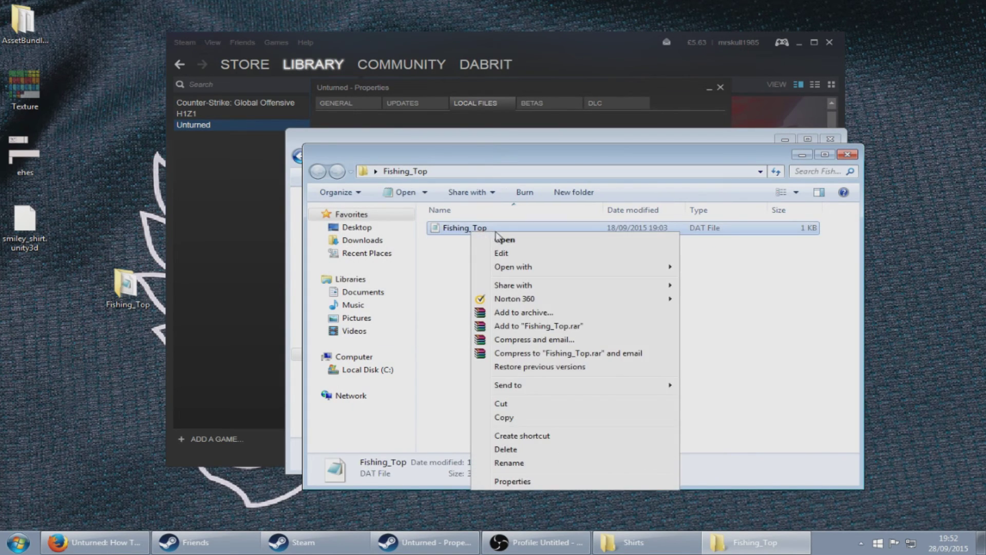
{"action": "mouse_move", "coordinate": [535, 267]}
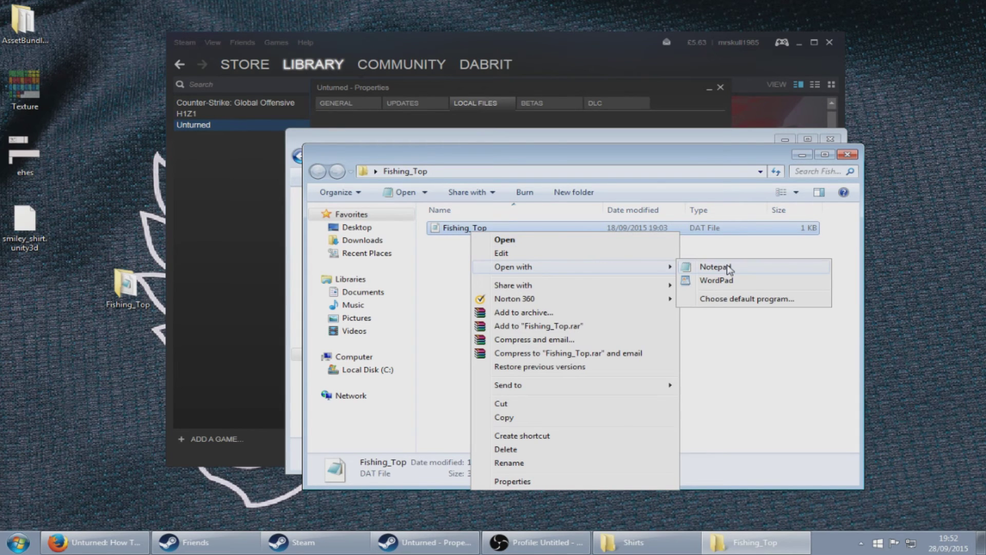
- Open Fishing_Top in WordPad and delete the Width-to-blueprints lines and Useable Clothing line
{"action": "left_click", "coordinate": [730, 280]}
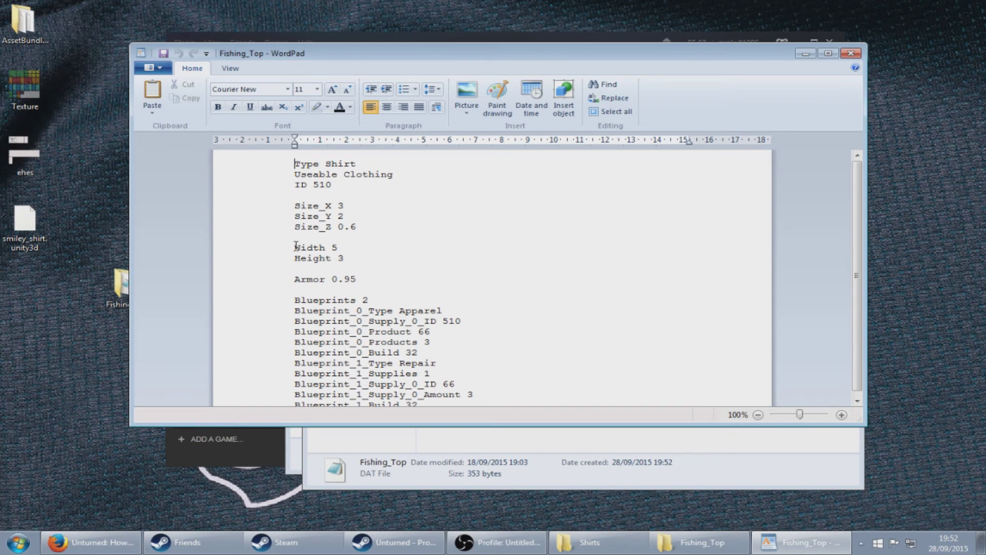
{"action": "left_click_drag", "start_coordinate": [296, 246], "coordinate": [535, 401]}
{"action": "key", "text": "Delete"}
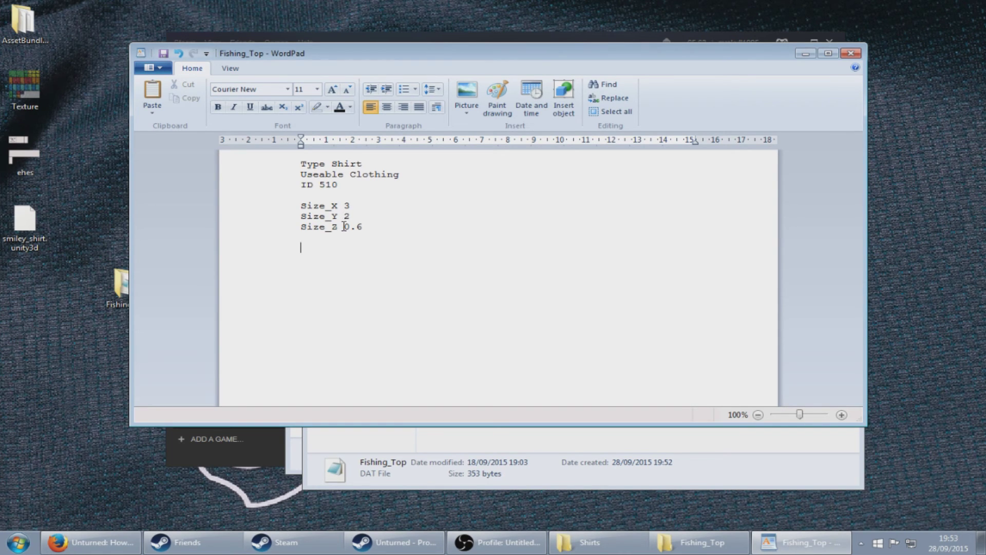
{"action": "left_click_drag", "start_coordinate": [409, 175], "coordinate": [322, 175]}
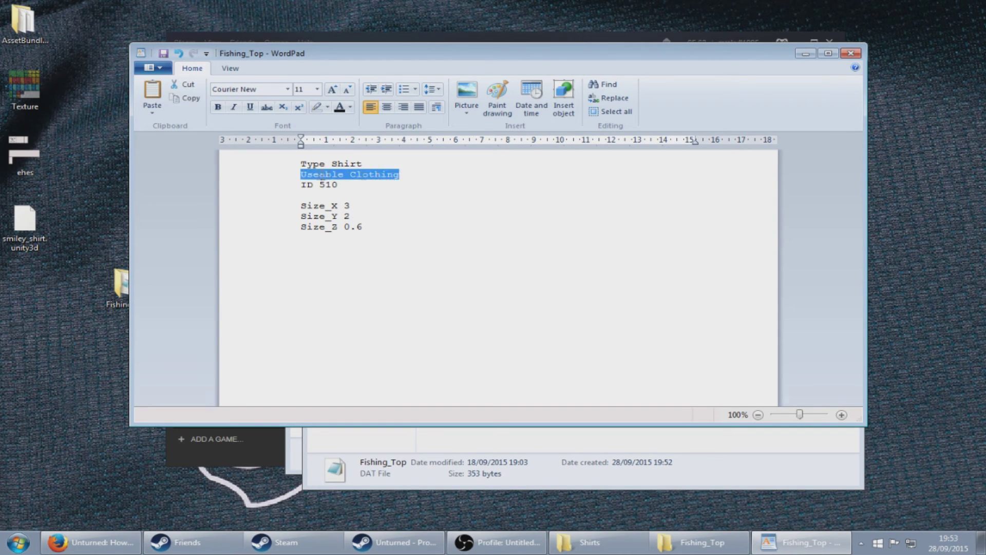
{"action": "key", "text": "Delete"}
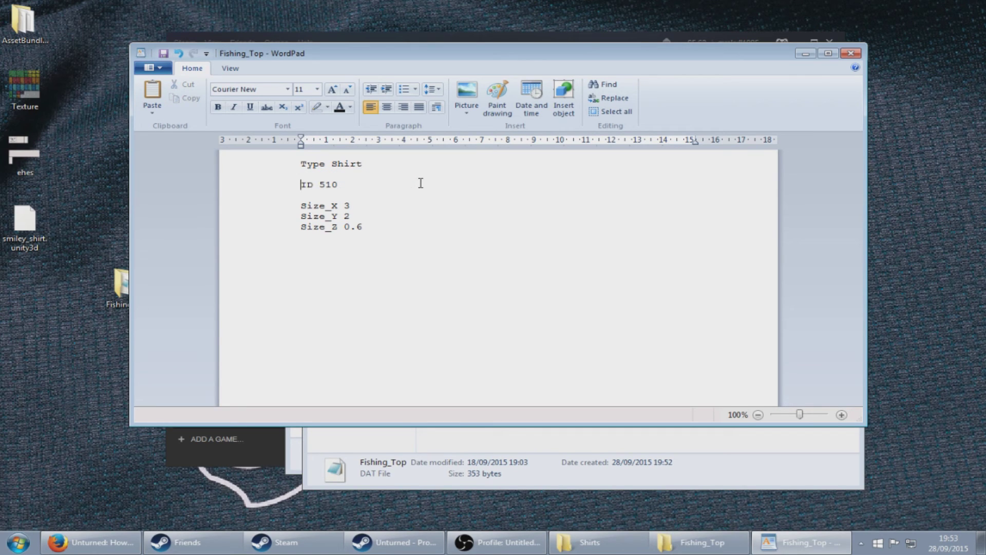
{"action": "key", "text": "BackSpace"}
- Change the ID from 510 to 4500 and save the file on closing
{"action": "double_click", "coordinate": [324, 174]}
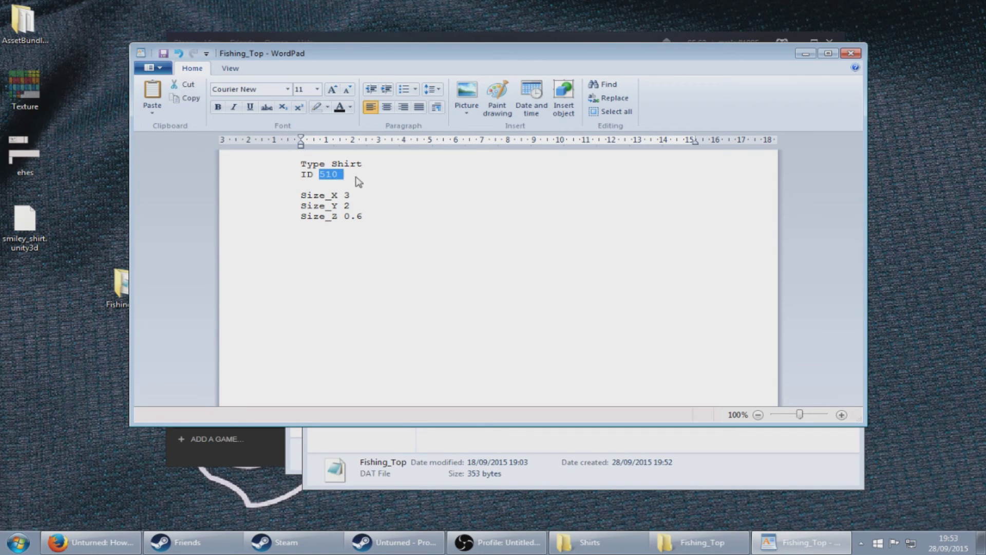
{"action": "type", "text": "4500"}
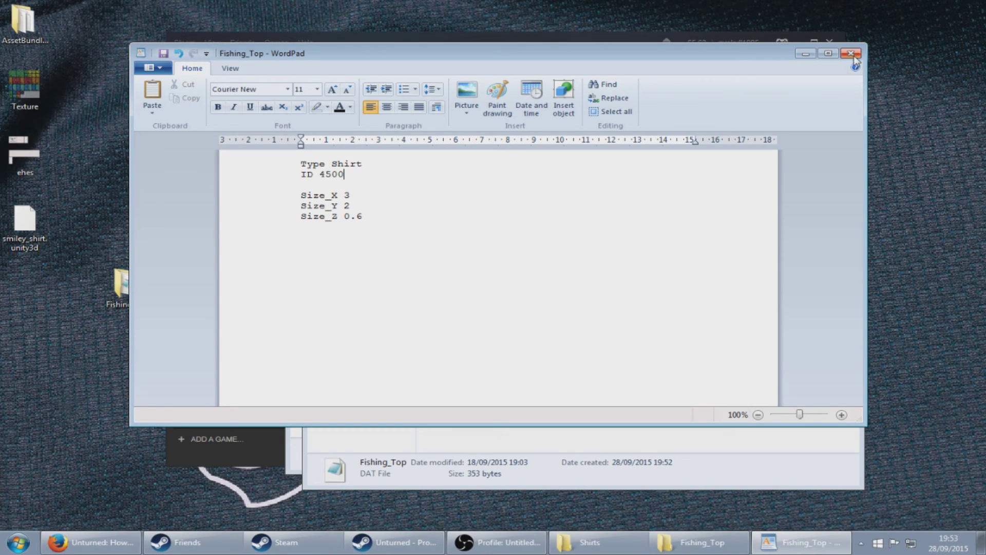
{"action": "left_click", "coordinate": [854, 57]}
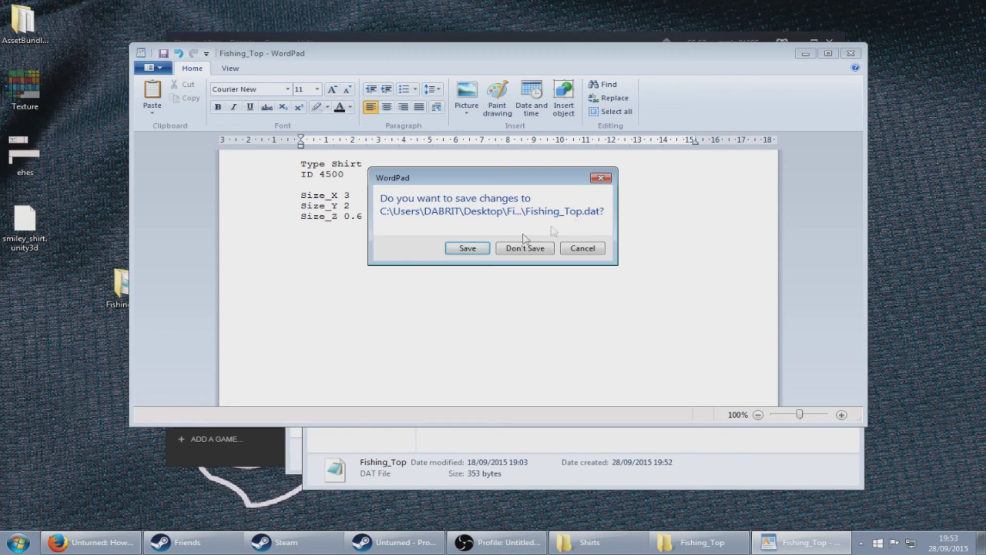
{"action": "left_click", "coordinate": [468, 247]}
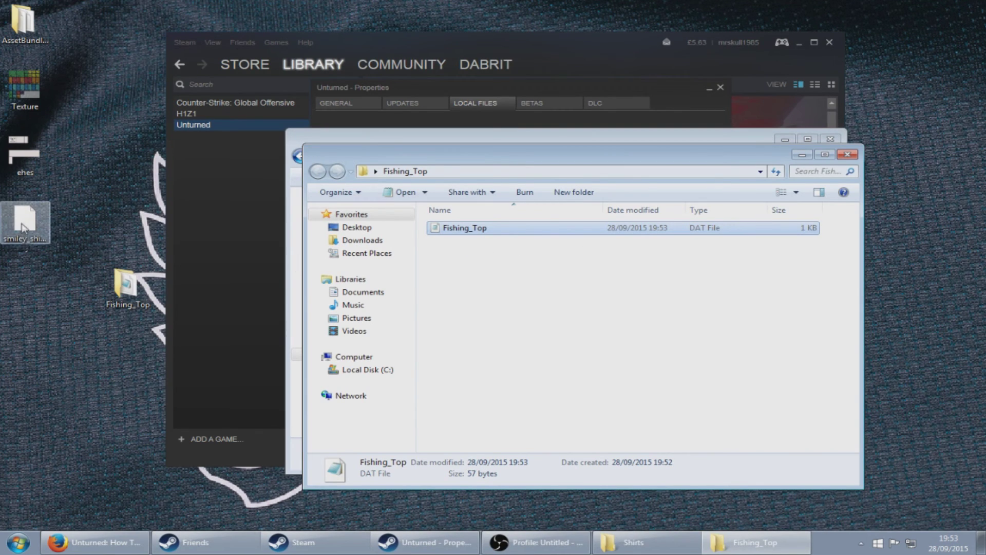
- Move smiley_shirt.unity3d into the Fishing_Top folder and rename the .dat file Smiley_Shirt
{"action": "left_click_drag", "start_coordinate": [24, 222], "coordinate": [501, 265]}
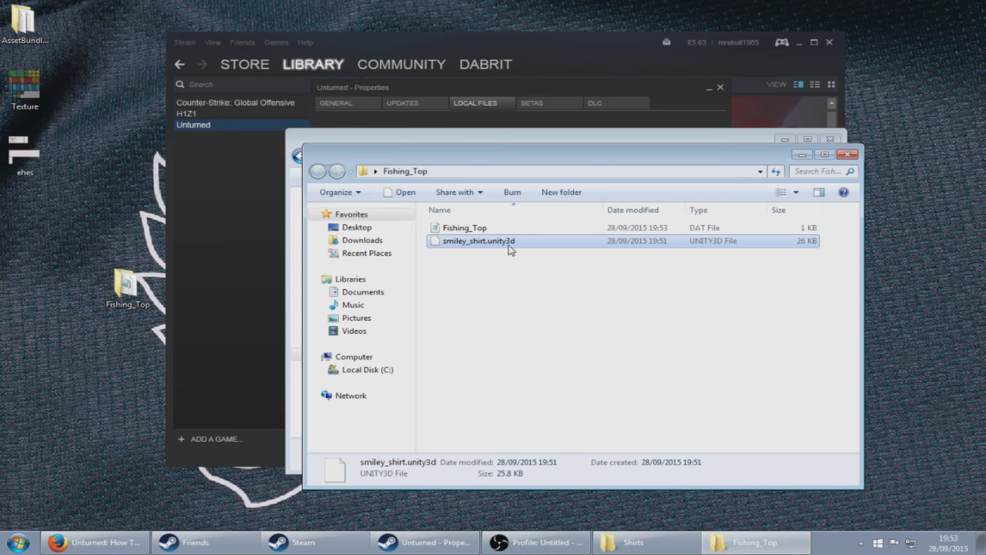
{"action": "left_click", "coordinate": [476, 231]}
{"action": "right_click", "coordinate": [477, 229]}
{"action": "left_click", "coordinate": [538, 456]}
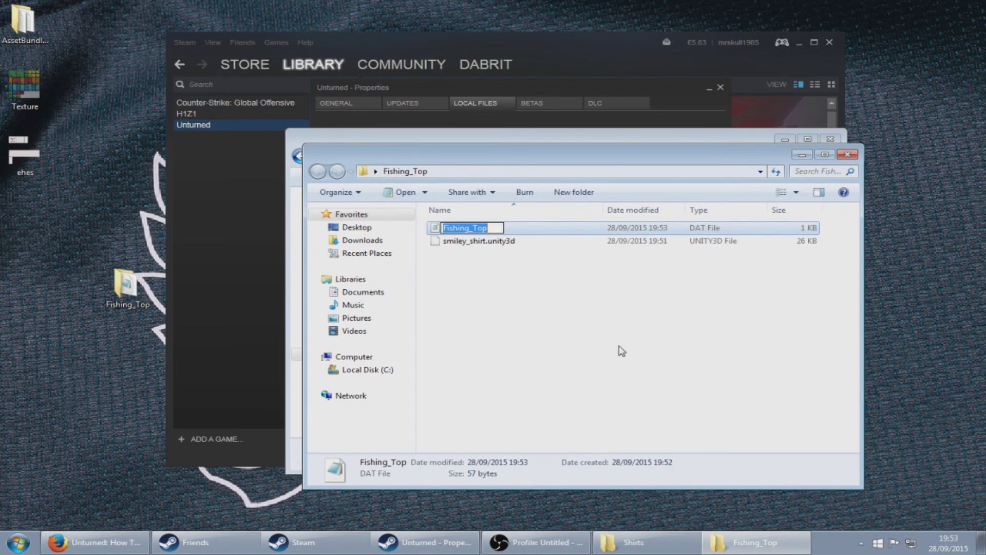
{"action": "type", "text": "Smi"}
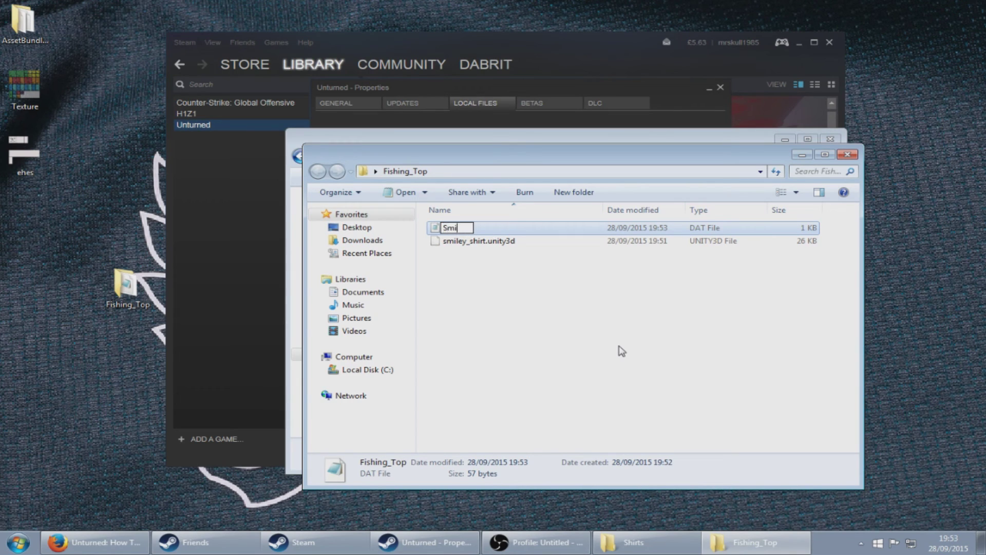
{"action": "type", "text": "ley_Shirt"}
{"action": "left_click_drag", "start_coordinate": [494, 228], "coordinate": [442, 228]}
{"action": "key", "text": "ctrl+c"}
{"action": "right_click", "coordinate": [469, 226]}
{"action": "left_click", "coordinate": [502, 265]}
- Rename the desktop Fishing_Top folder to Smiley_Shirt and return to the Shirts folder window
{"action": "left_click", "coordinate": [552, 281]}
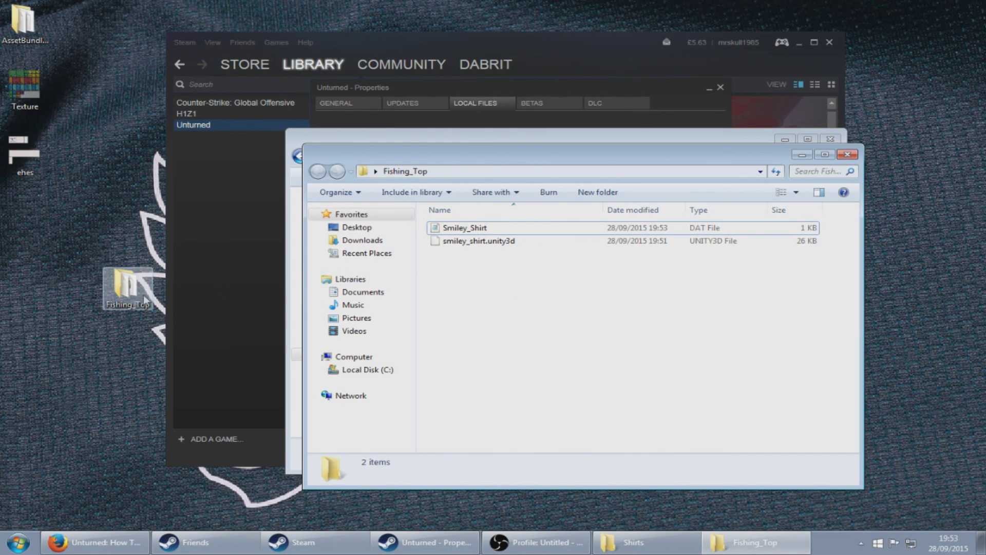
{"action": "right_click", "coordinate": [129, 296]}
{"action": "left_click", "coordinate": [168, 271]}
{"action": "key", "text": "ctrl+v"}
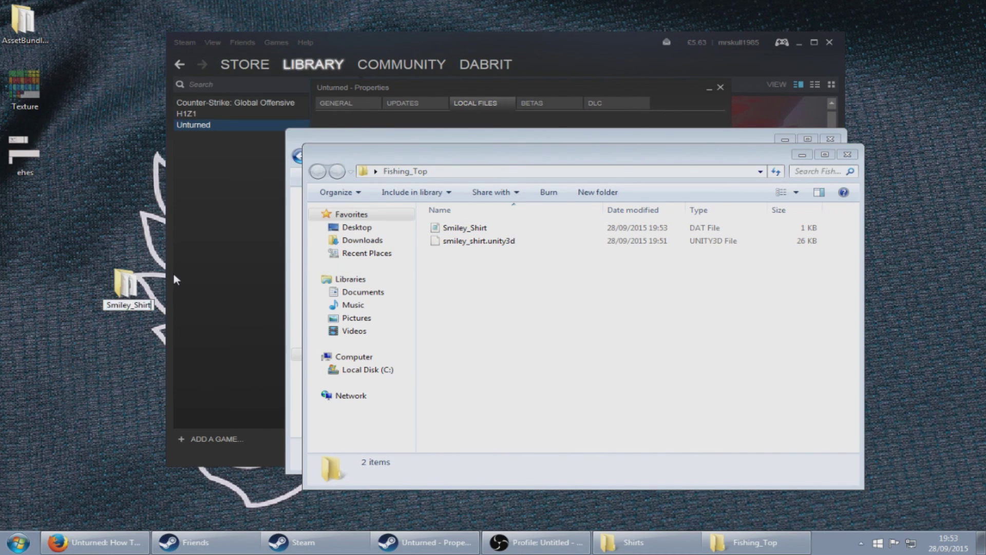
{"action": "key", "text": "Return"}
{"action": "left_click", "coordinate": [294, 204]}
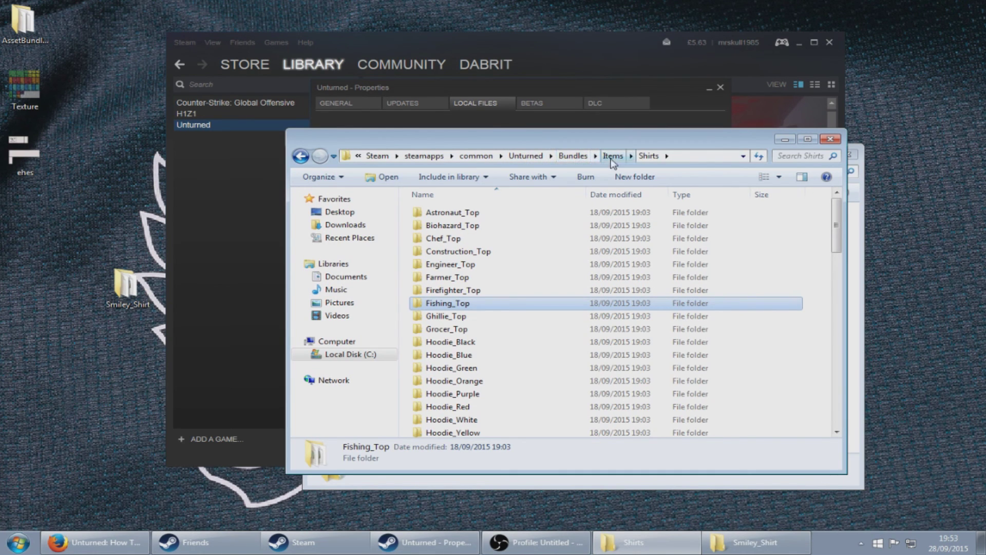
{"action": "left_click", "coordinate": [135, 297]}
{"action": "left_click", "coordinate": [426, 463]}
- Paste the Smiley_Shirt folder into Shirts, then give item 4500 in-game and view the inventory
{"action": "key", "text": "ctrl+v"}
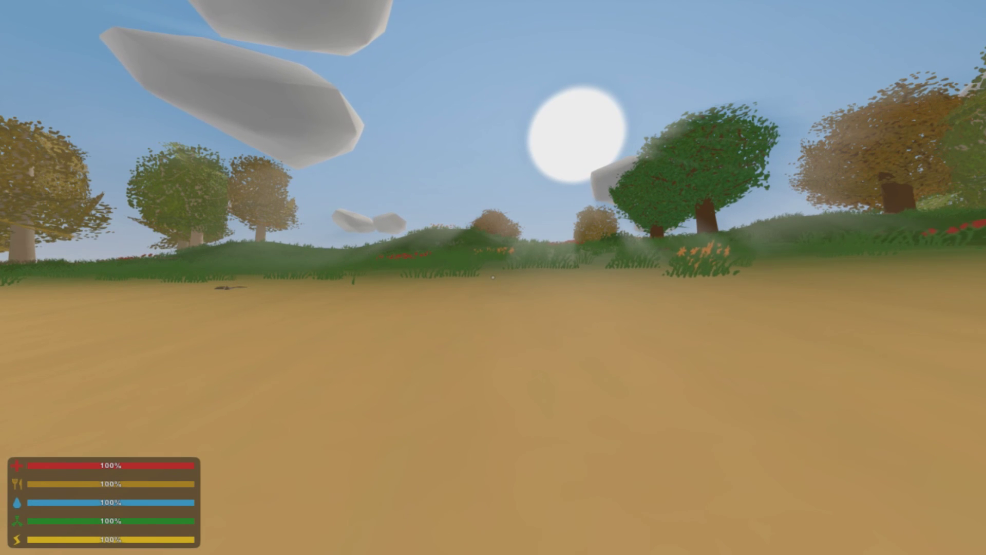
{"action": "key", "text": "j"}
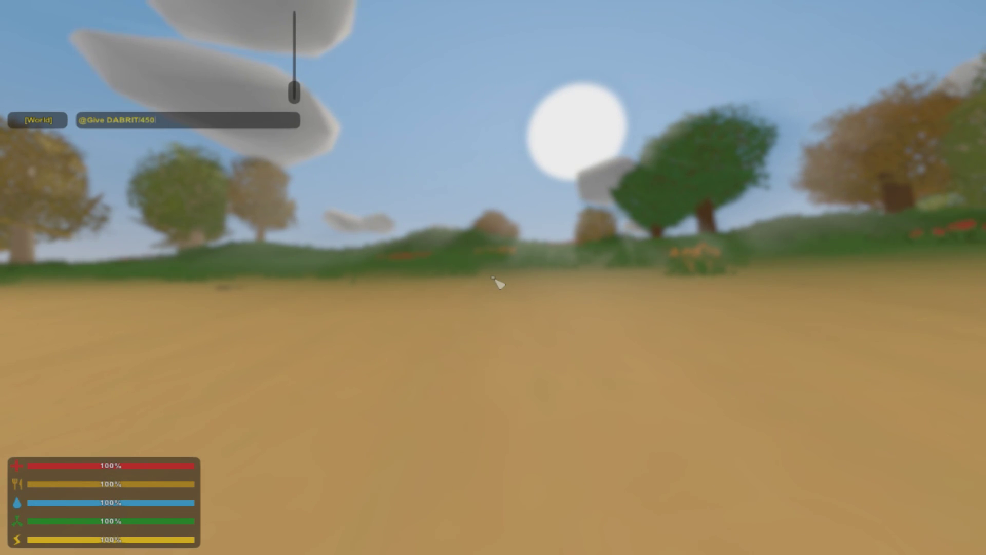
{"action": "type", "text": "0"}
{"action": "key", "text": "Return"}
{"action": "key", "text": "g"}
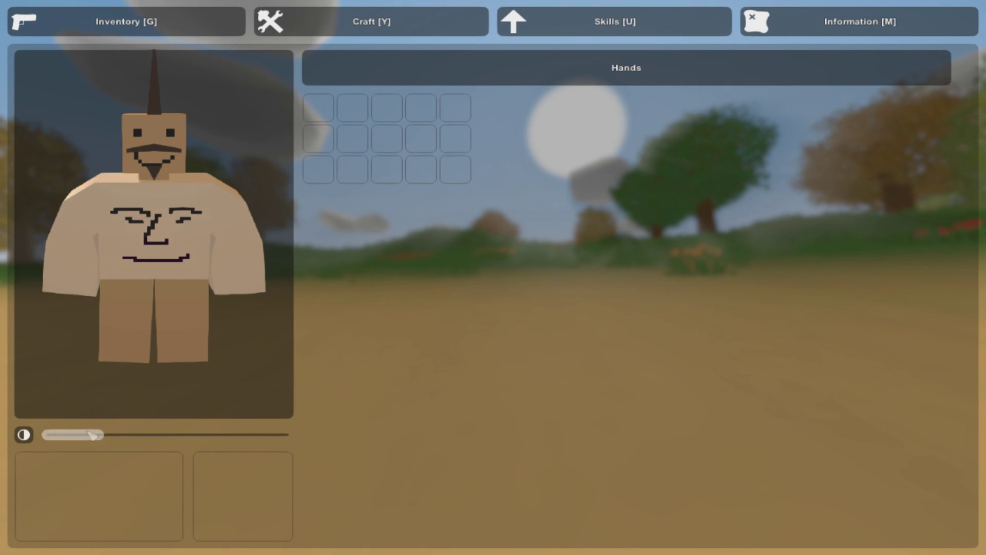
- Rotate the character preview to inspect the smiley shirt, then close the inventory
{"action": "mouse_move", "coordinate": [93, 435]}
{"action": "left_mouse_down"}
{"action": "mouse_move", "coordinate": [277, 435]}
{"action": "mouse_move", "coordinate": [86, 424]}
{"action": "left_mouse_up"}
{"action": "key", "text": "g"}
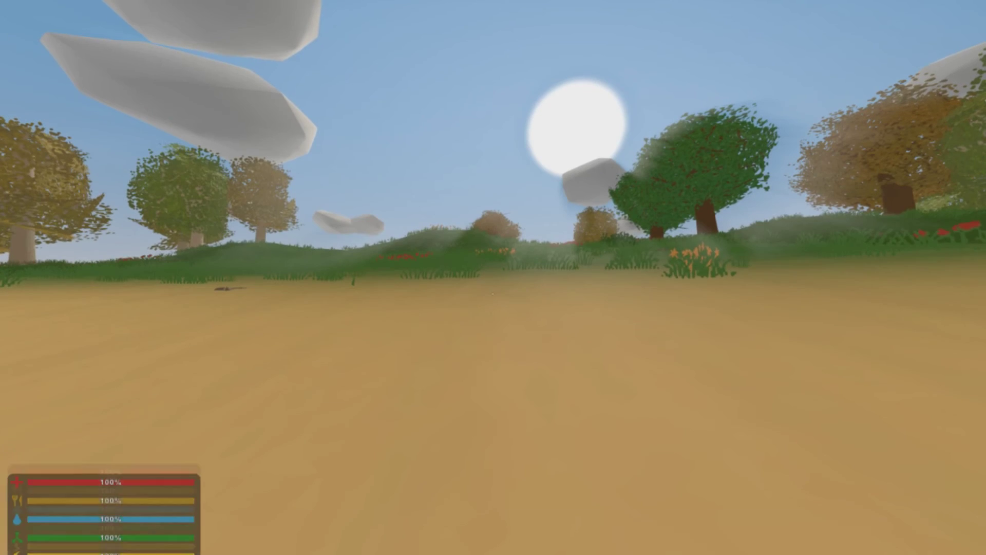